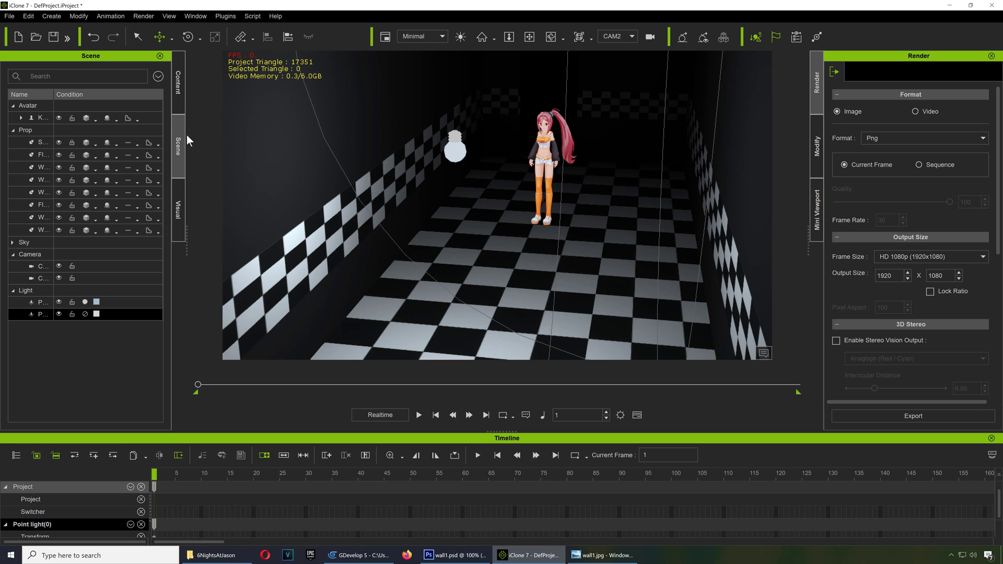
Show the Props library and browse the Animated Texture and Avatar Toolkit folders
left_click(180, 92)
left_click(106, 71)
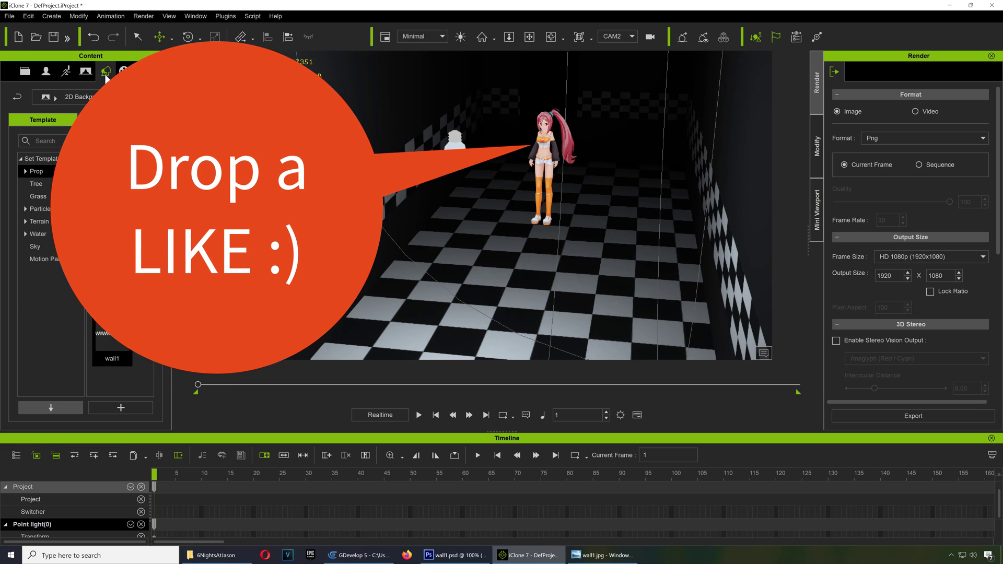
scroll(47, 207, "down", 3)
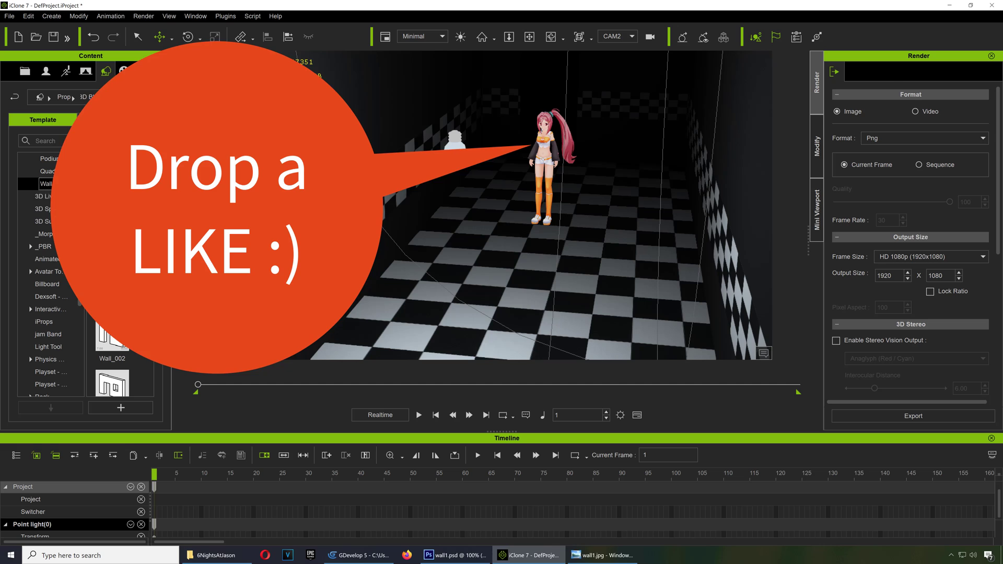
left_click(58, 259)
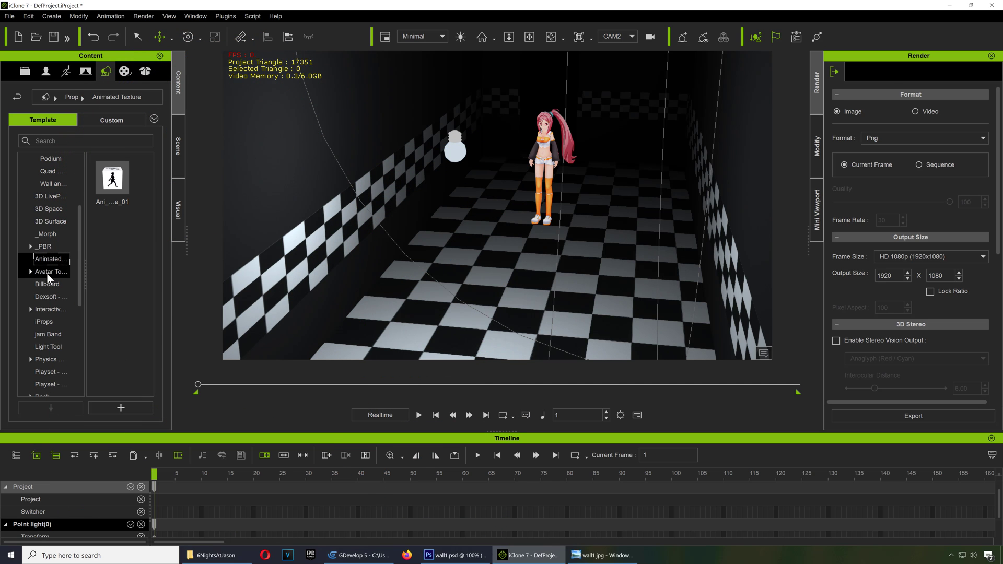
double_click(47, 274)
left_click(55, 285)
left_click_drag(80, 287, 79, 313)
Open Interactive > Ambulance > HD and scroll through its bed, blanket, defibrillator and drip props
left_click(32, 259)
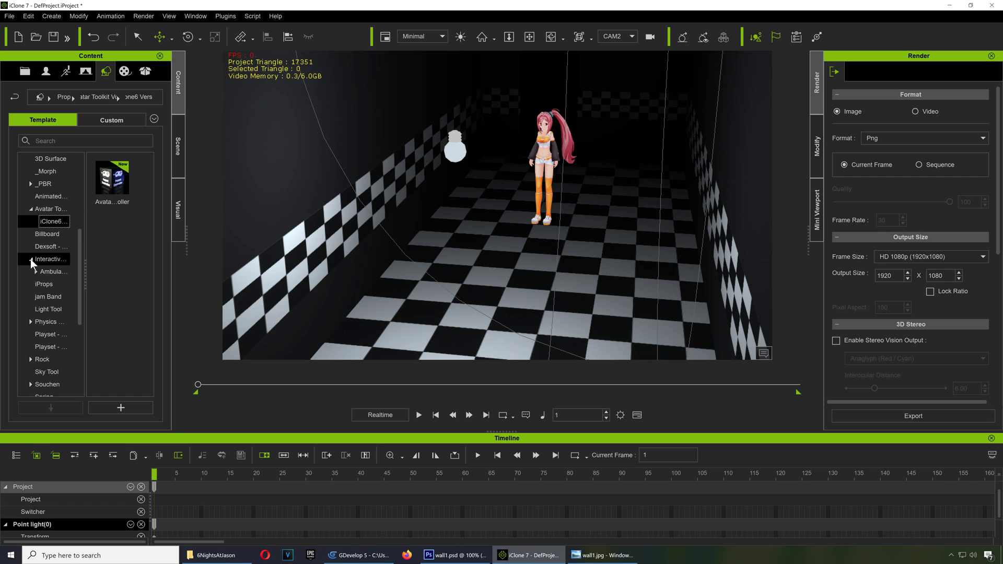
left_click(44, 272)
left_click(37, 272)
left_click(52, 284)
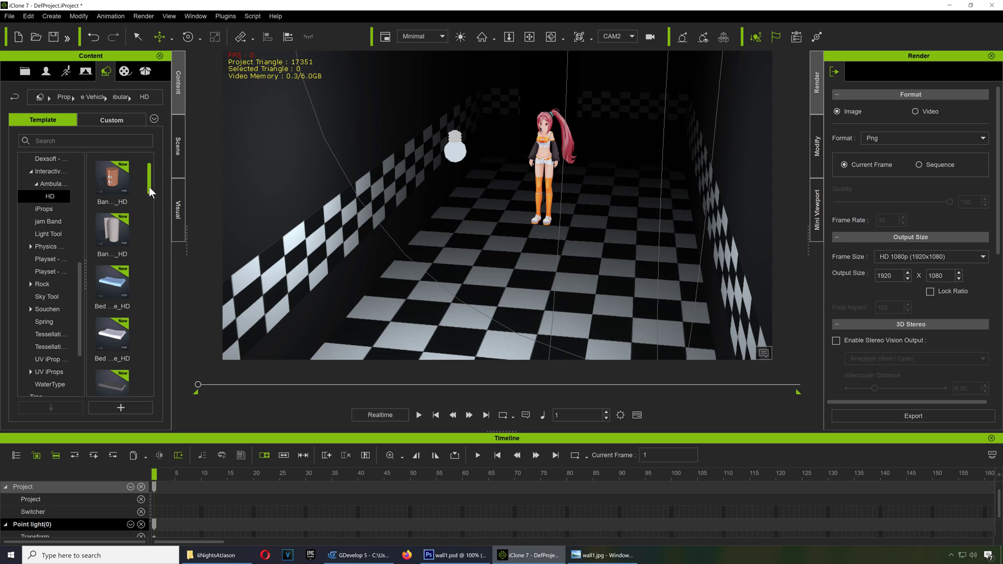
scroll(149, 187, "down", 1)
scroll(152, 207, "down", 3)
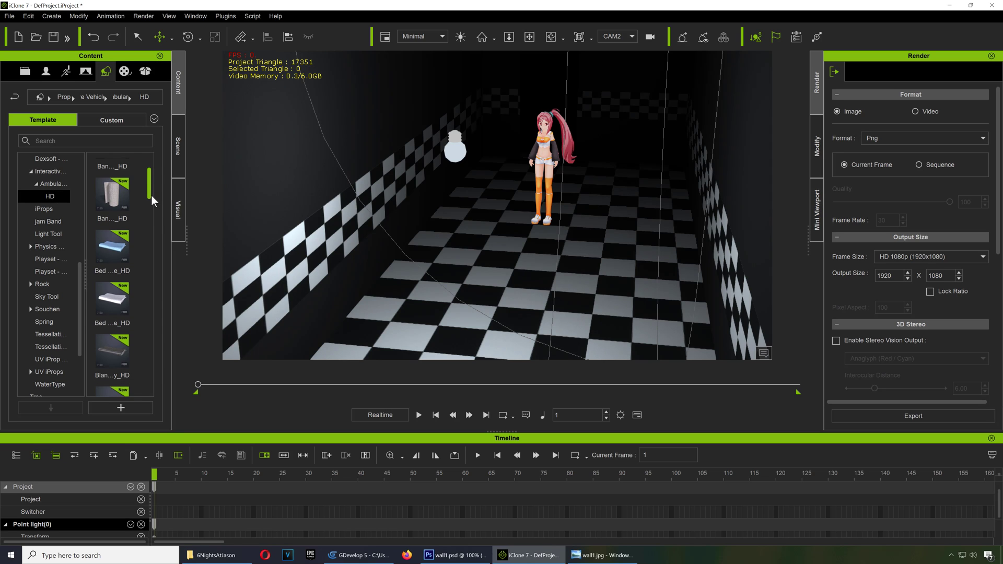
scroll(149, 200, "down", 1)
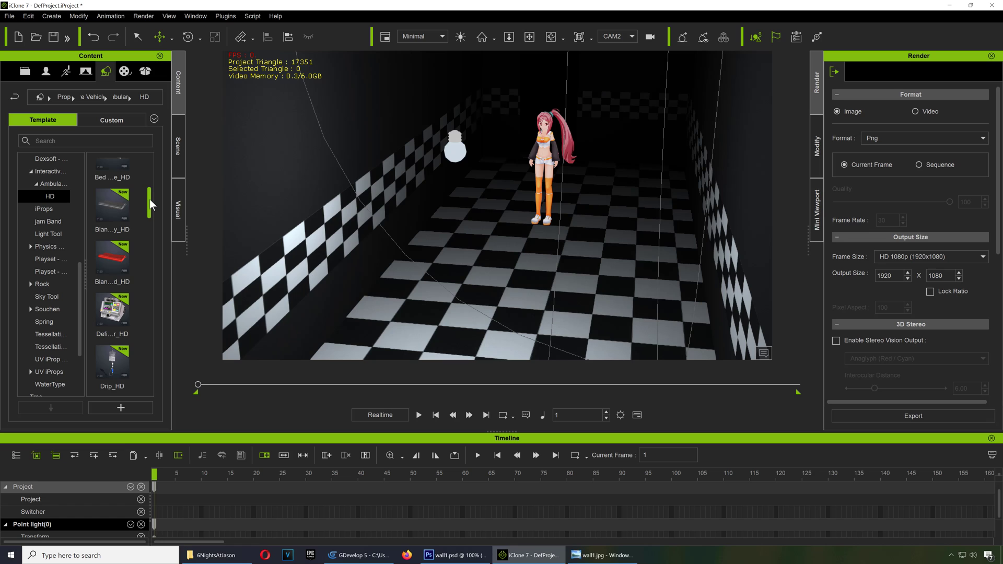
scroll(150, 199, "down", 1)
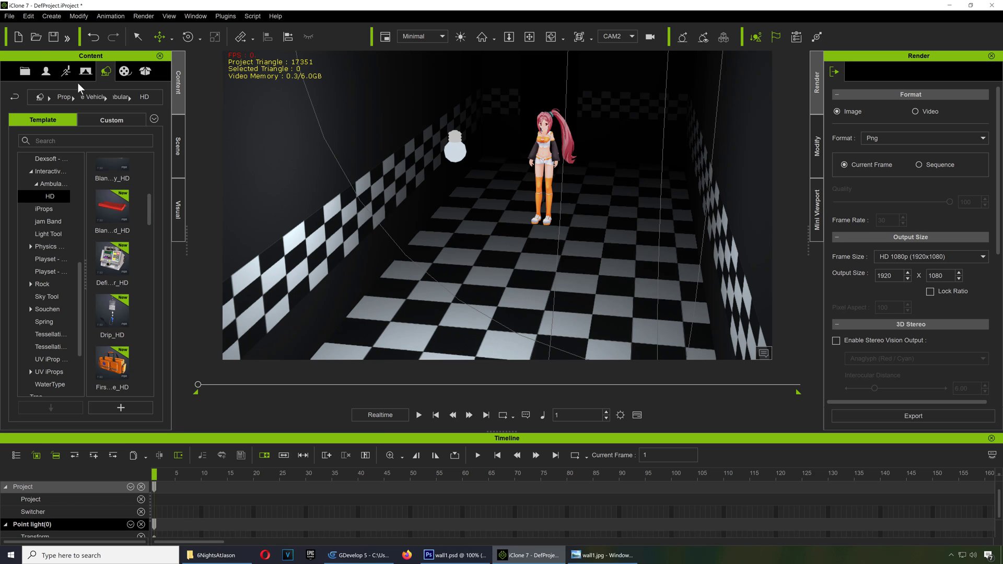
Save the project as FANF.iProject and scroll the library to the iProps fan and gramophone props
left_click(12, 17)
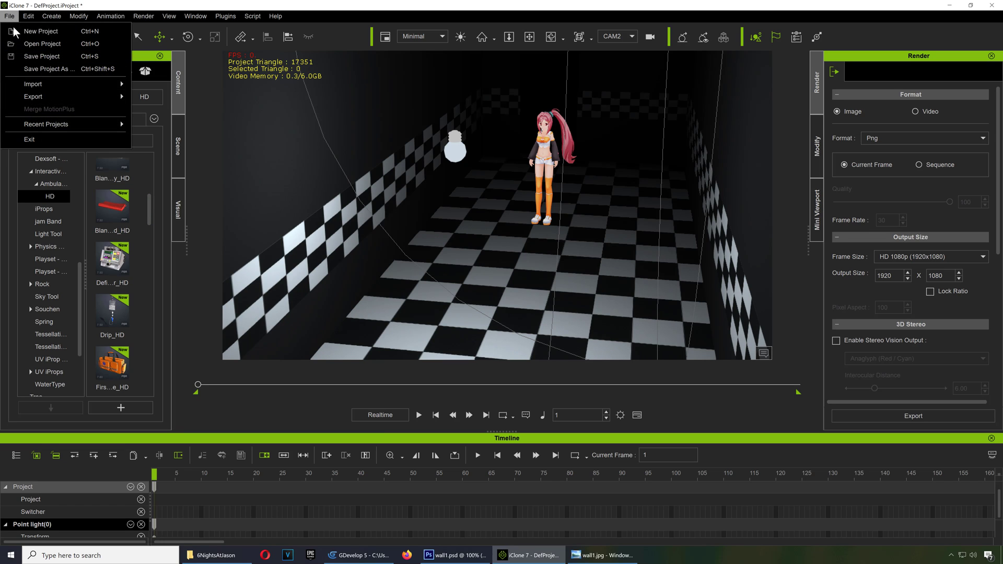
left_click(43, 58)
scroll(151, 261, "down", 3)
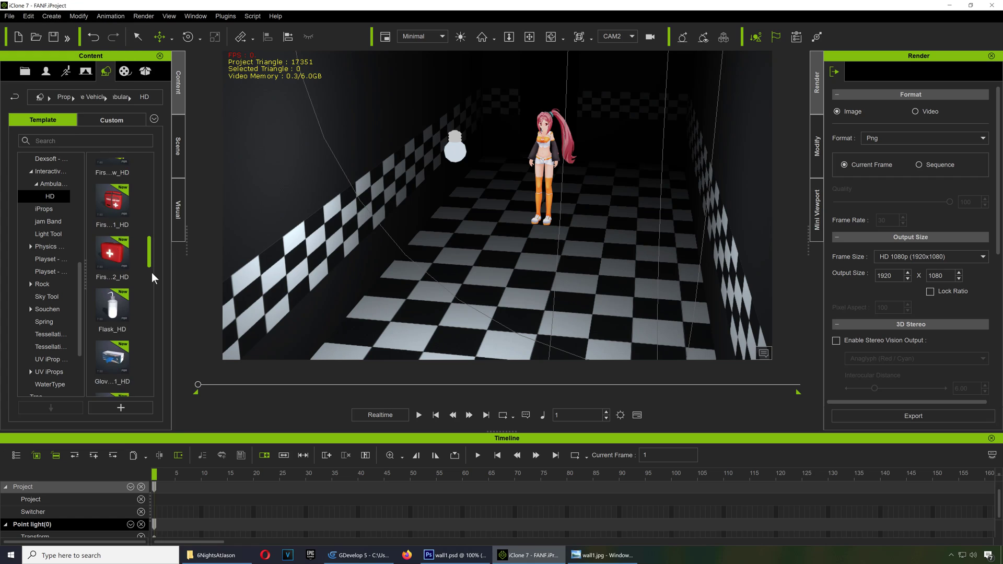
scroll(152, 275, "down", 1)
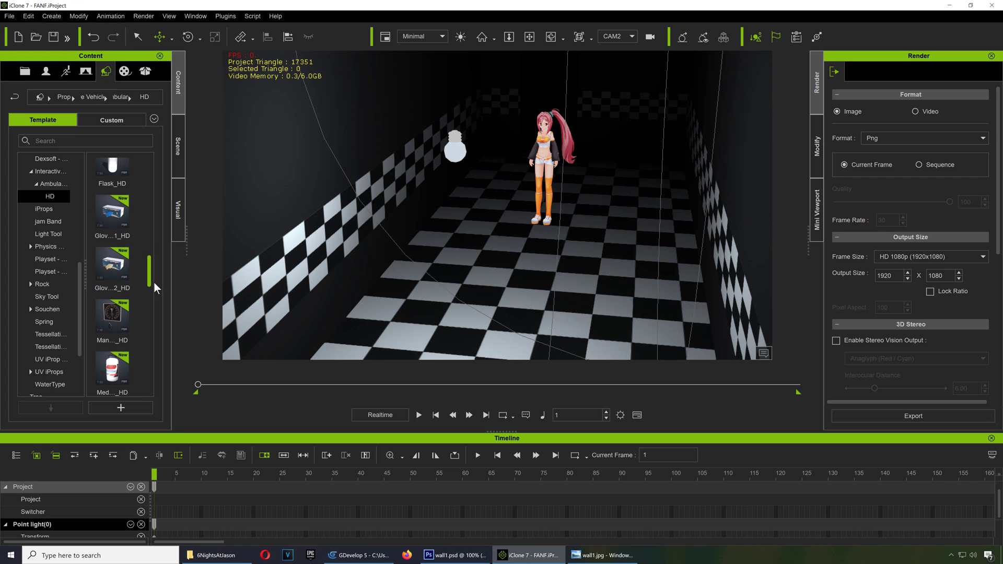
scroll(154, 287, "down", 3)
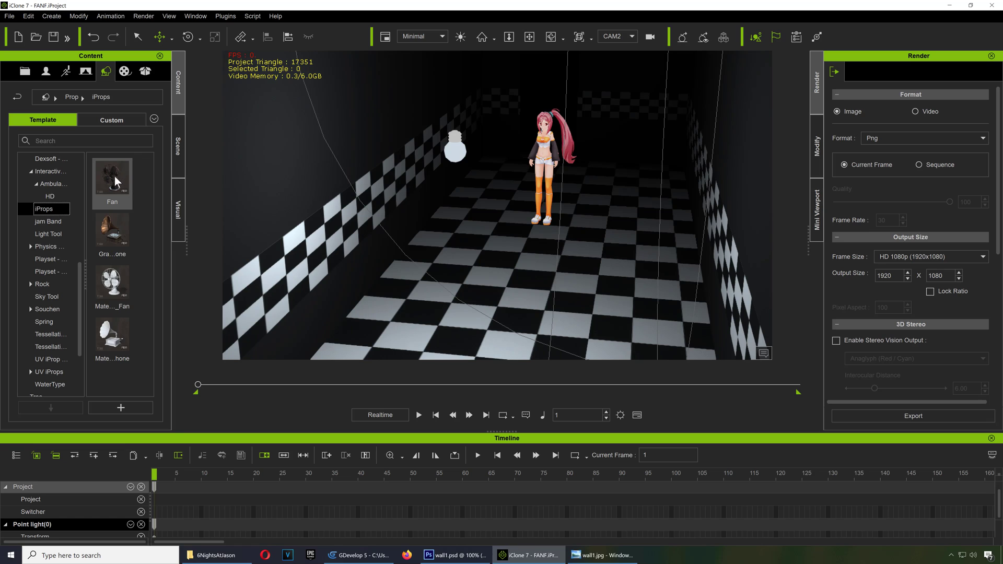
Place, turn and raise the Fan prop near the bulb, then delete it and show jam Band props
left_click_drag(114, 176, 486, 272)
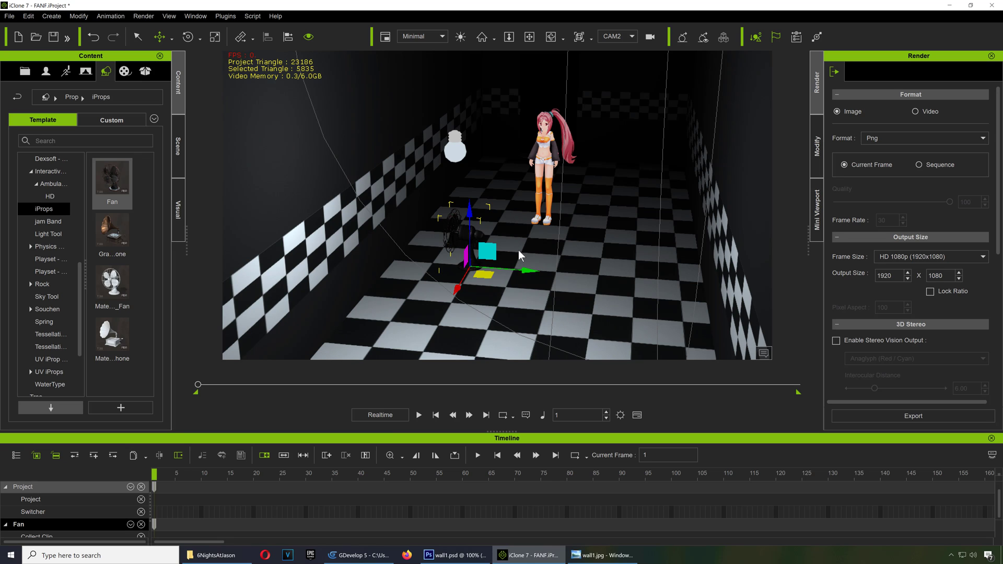
key("e")
left_click_drag(484, 285, 537, 291)
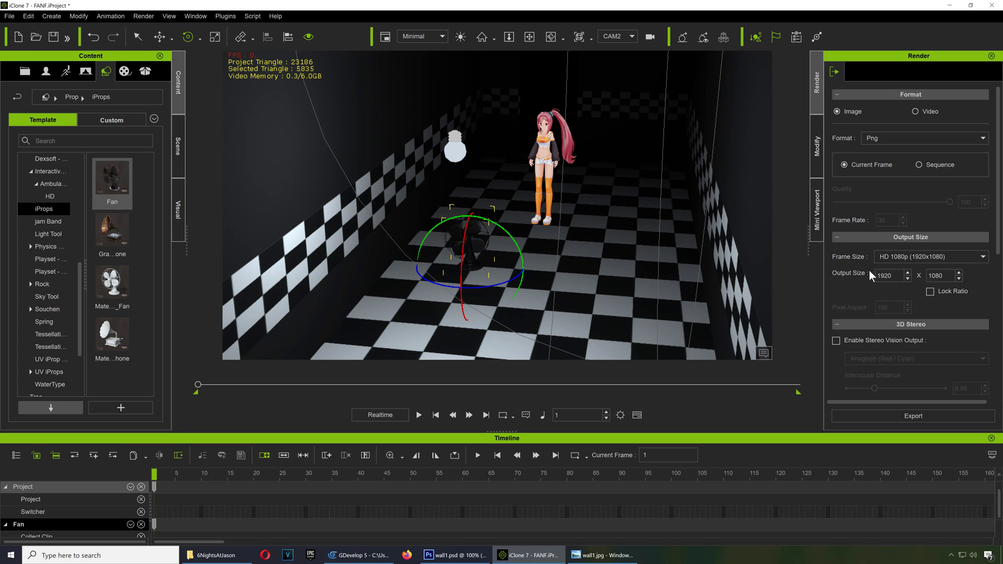
key("w")
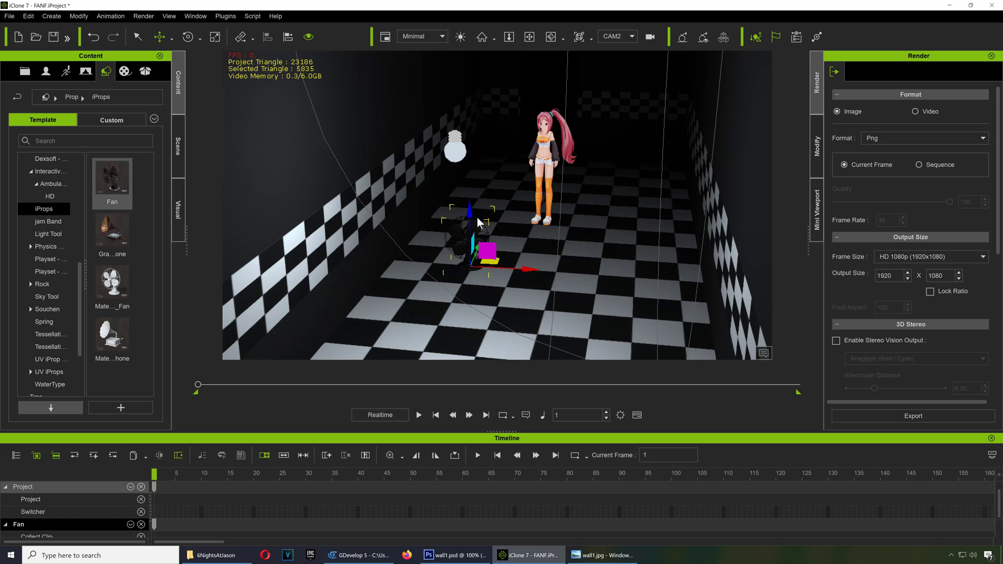
left_click_drag(477, 221, 477, 119)
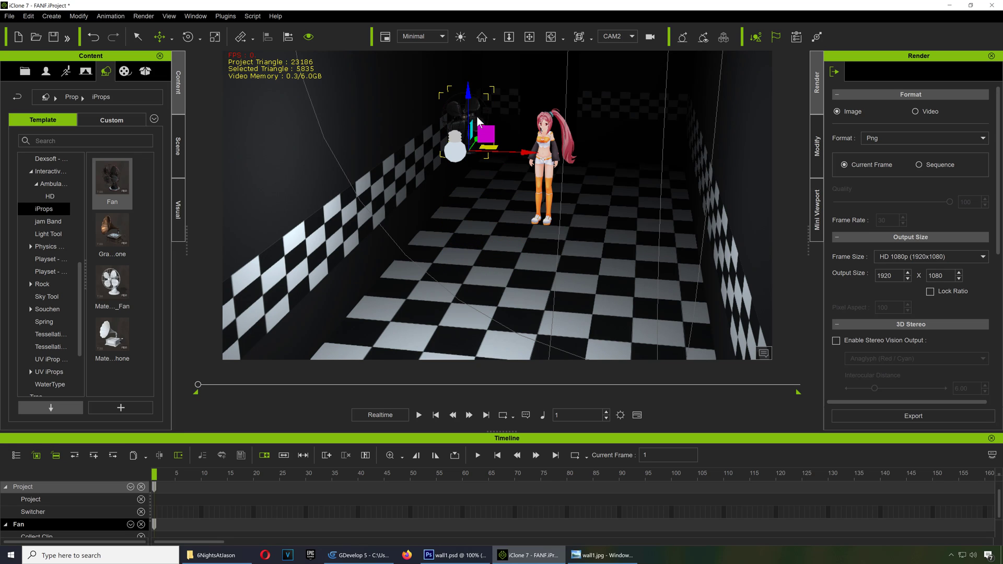
key("Delete")
left_click(47, 221)
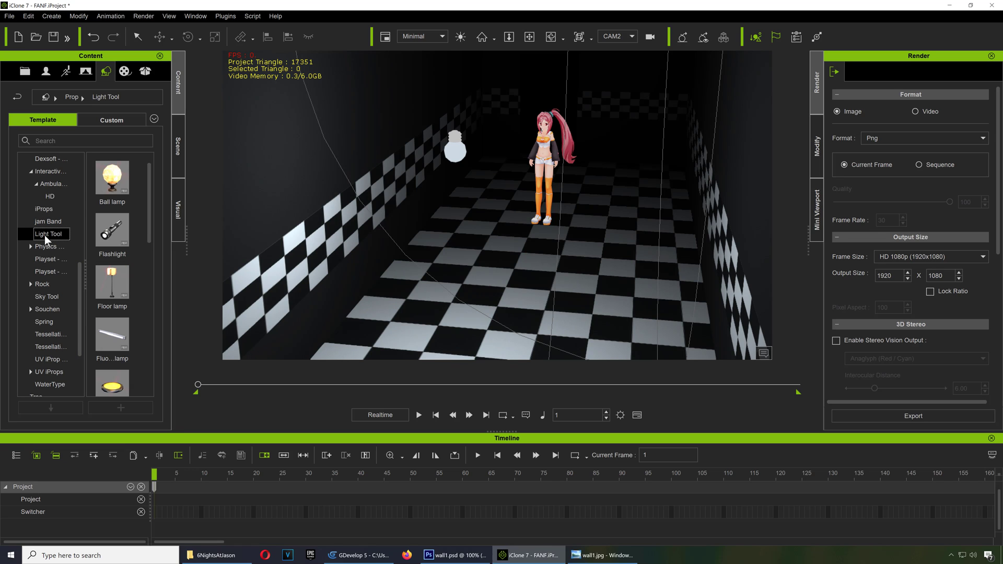
Add a Fluorescent lamp high on the left wall and Shift-drag a duplicate down-left
left_click_drag(148, 230, 155, 272)
left_click_drag(113, 209, 474, 205)
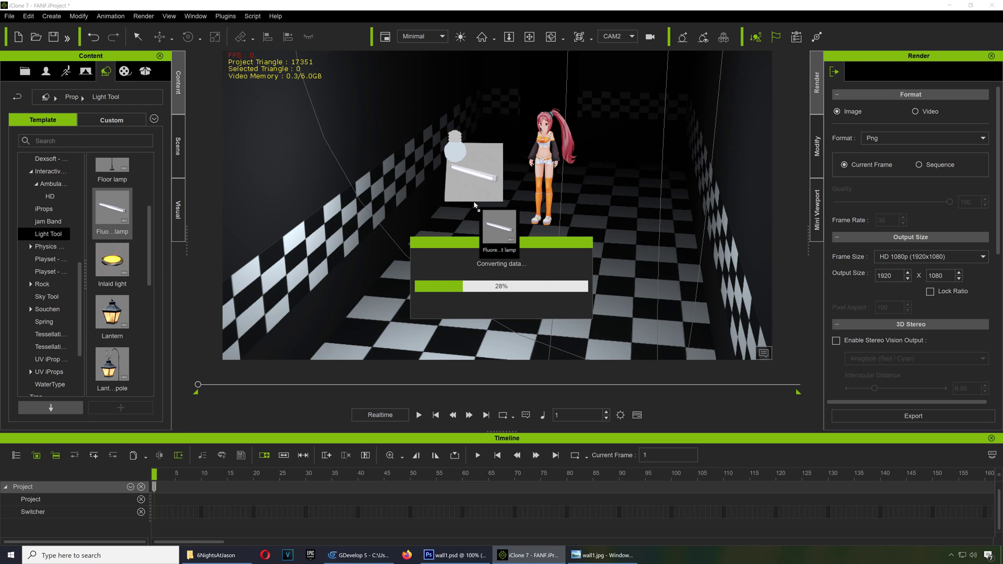
left_click_drag(473, 138, 365, 201)
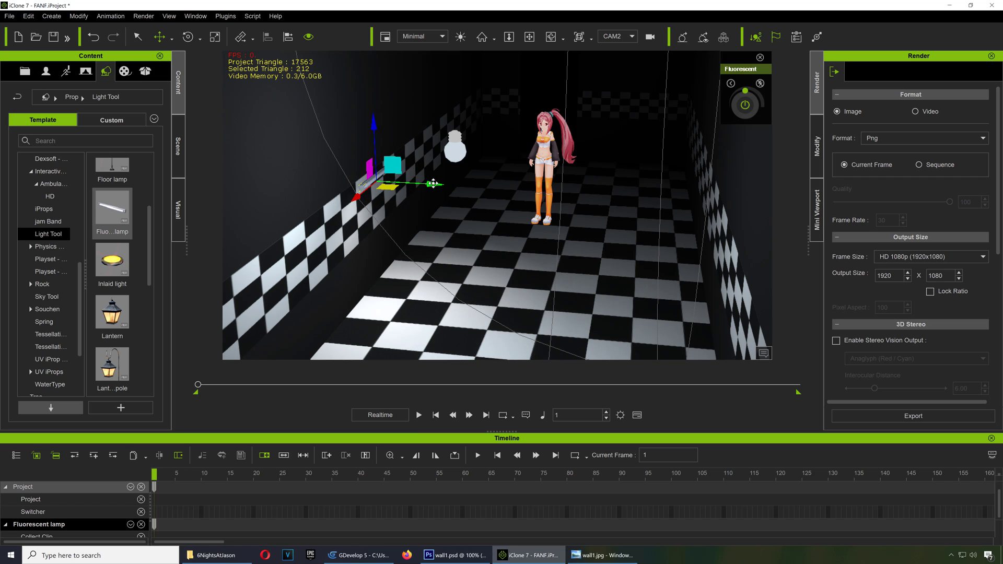
left_click_drag(374, 128, 377, 72)
mouse_move(408, 125)
left_mouse_down()
mouse_move(380, 125)
mouse_move(392, 125)
left_mouse_up()
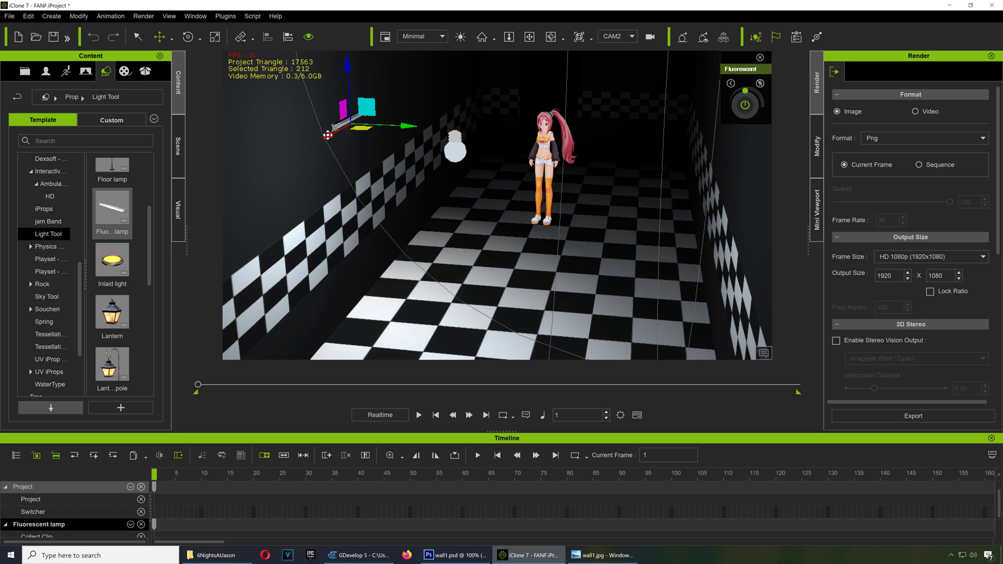
left_click_drag(321, 139, 461, 140)
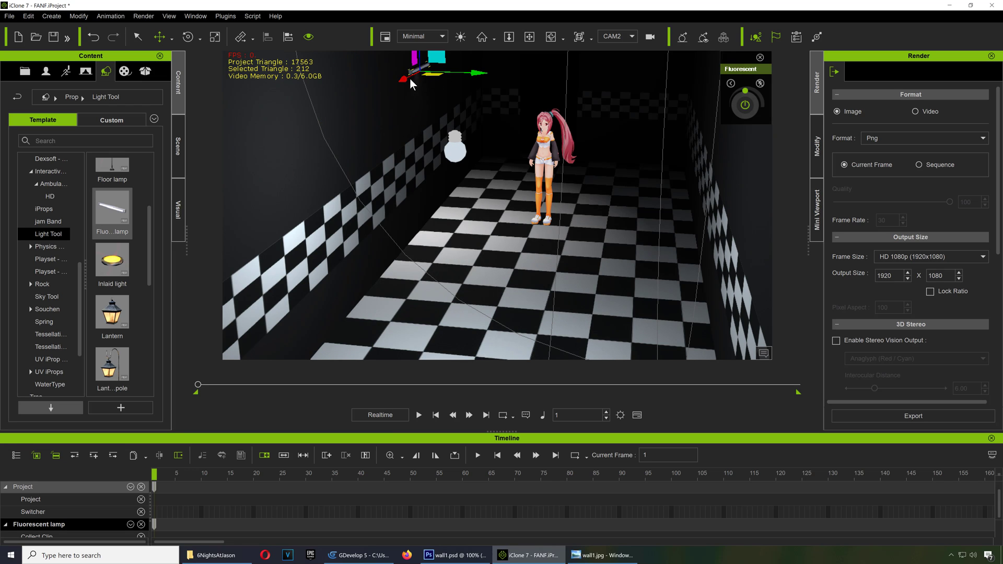
left_click_drag(368, 108, 223, 174, "ctrl")
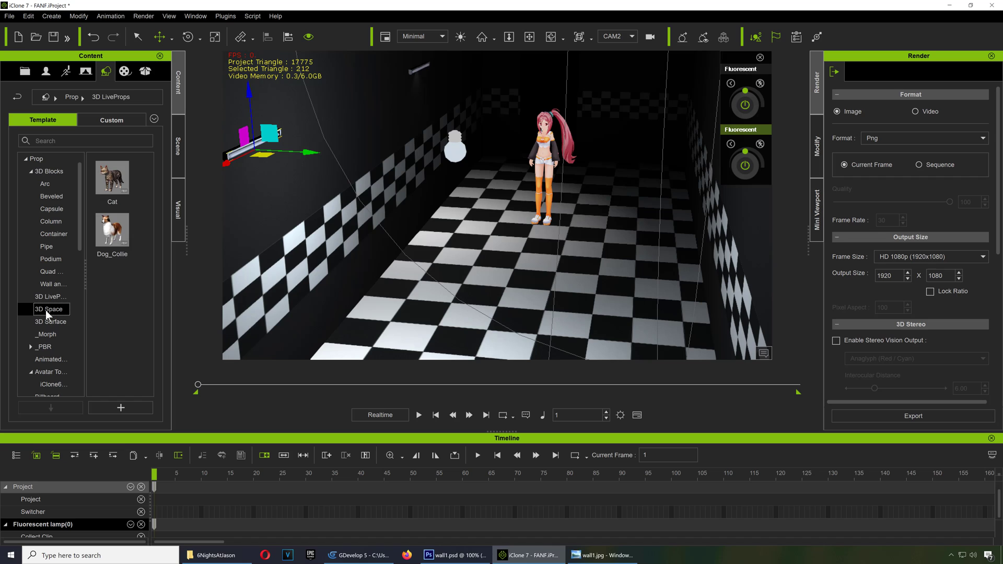
Browse the freebie prop folders through to the Loft Scene props
left_click(59, 334)
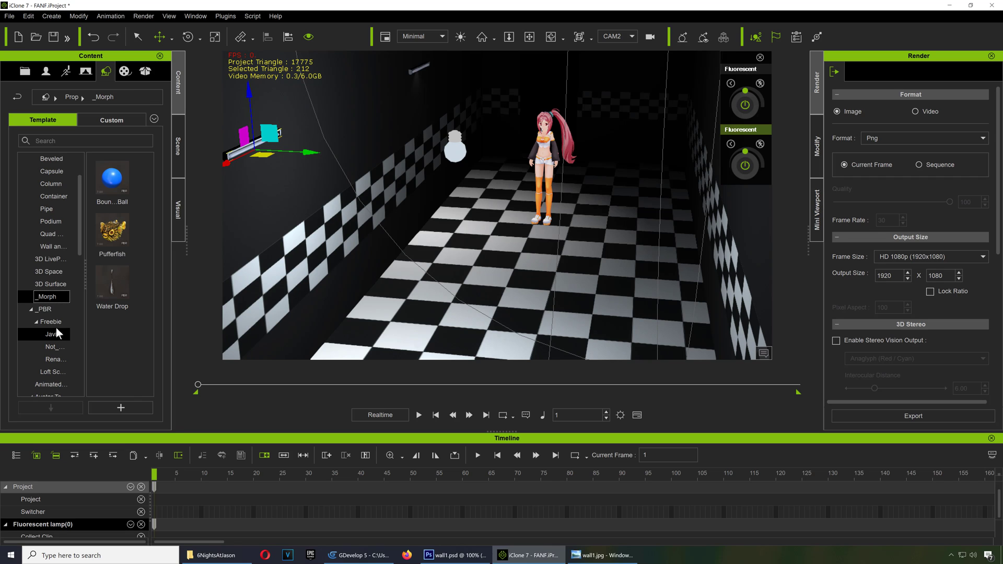
left_click(55, 333)
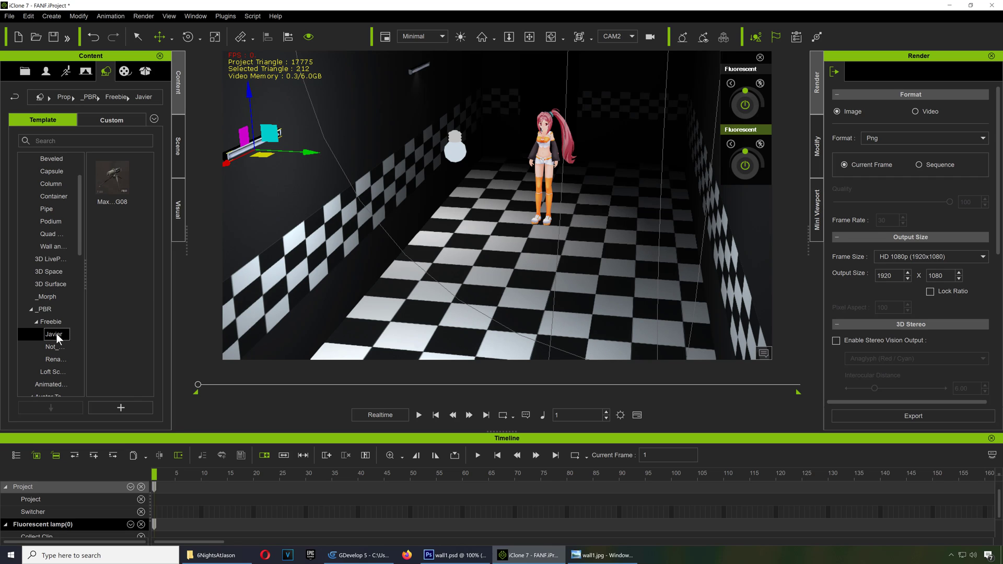
left_click(59, 348)
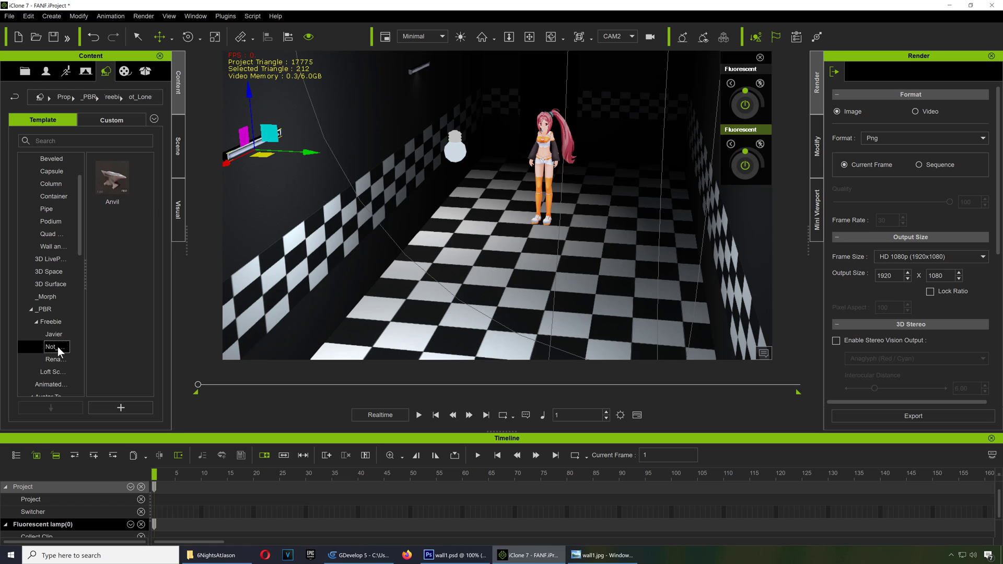
left_click(52, 372)
Add the Heating radiator and slide it along the back wall toward the right
left_click_drag(150, 209, 372, 257)
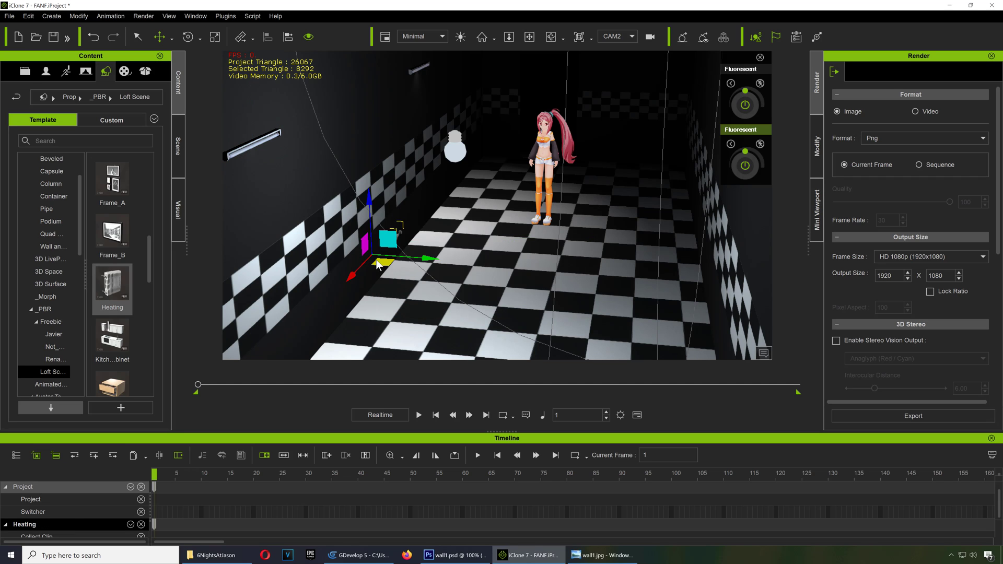
left_click_drag(367, 201, 367, 155)
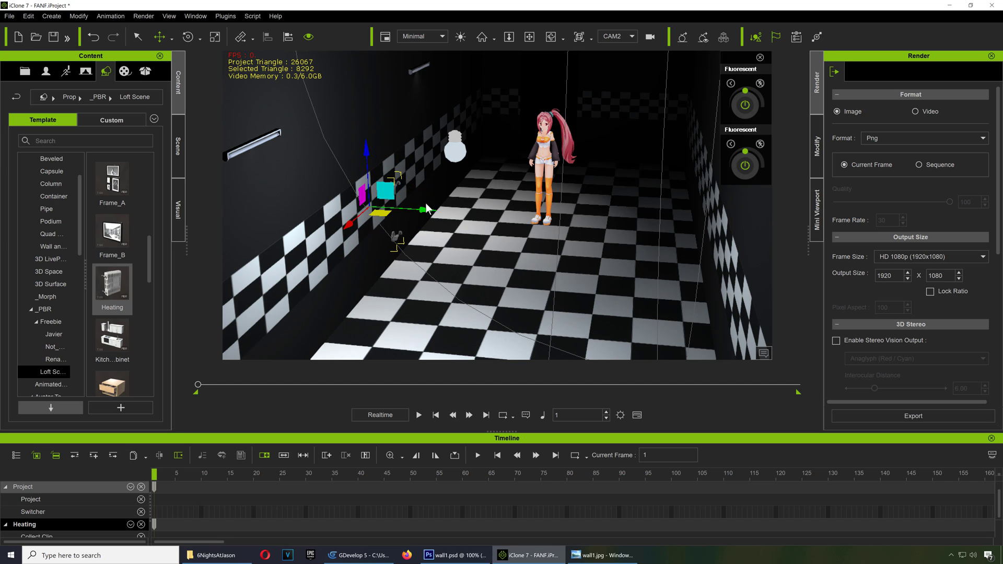
mouse_move(437, 212)
left_mouse_down()
mouse_move(607, 228)
mouse_move(625, 133)
mouse_move(659, 141)
left_mouse_up()
scroll(120, 303, "down", 5)
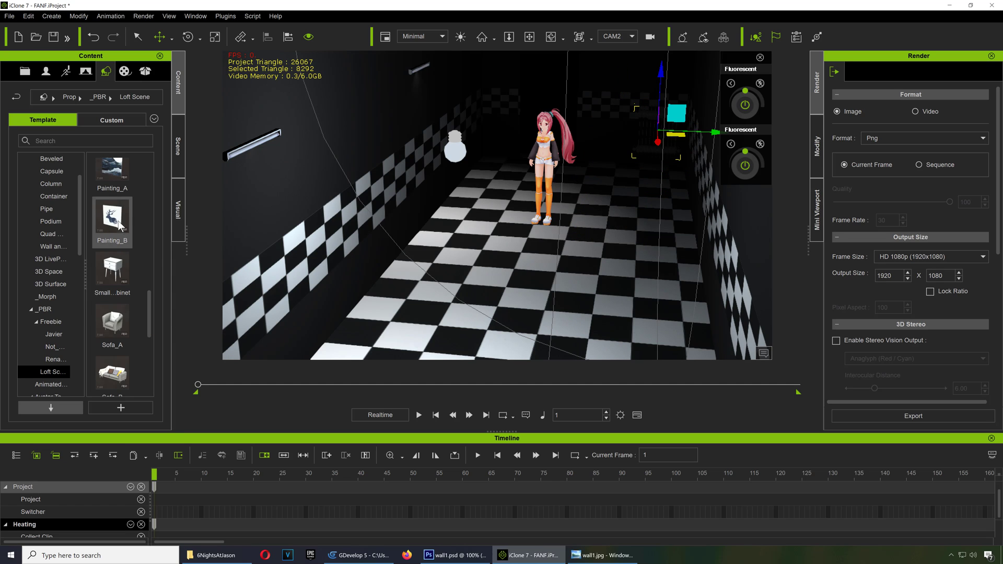
Hang Painting_B on the left wall, then copy the Freddy image from Firefox for wall1.psd
mouse_move(123, 224)
left_mouse_down()
mouse_move(322, 197)
mouse_move(442, 152)
left_mouse_up()
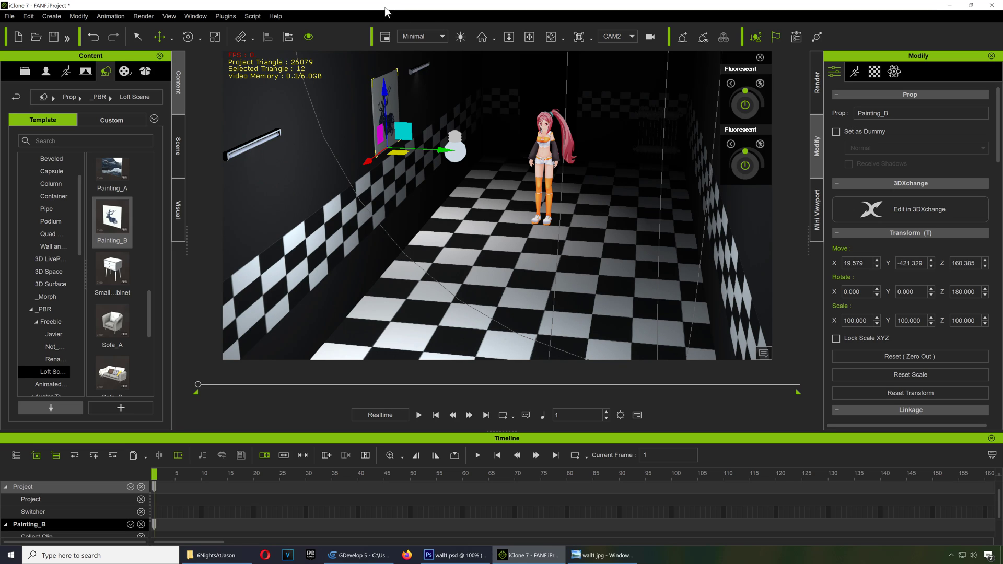
left_click_drag(367, 162, 284, 208)
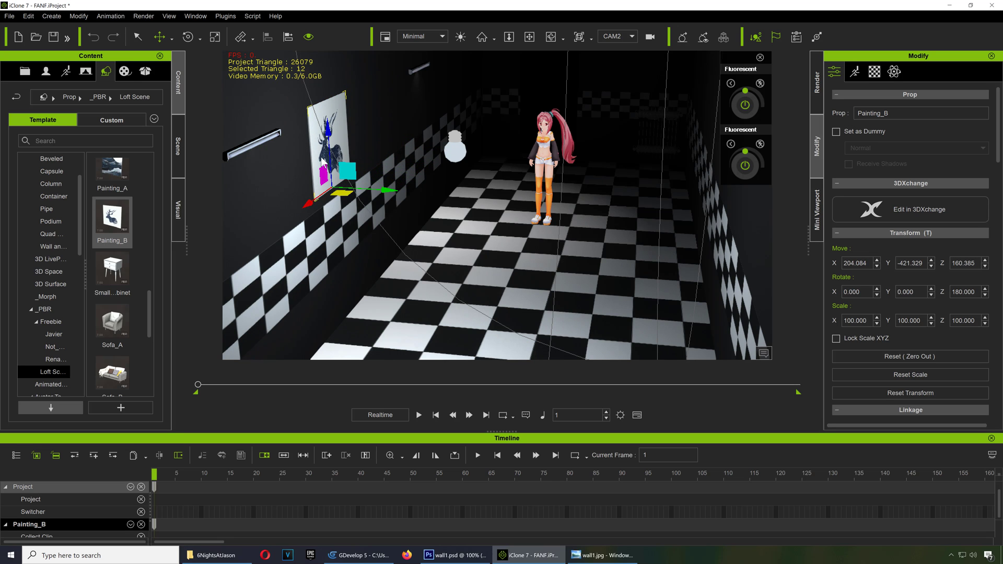
key("alt+Tab")
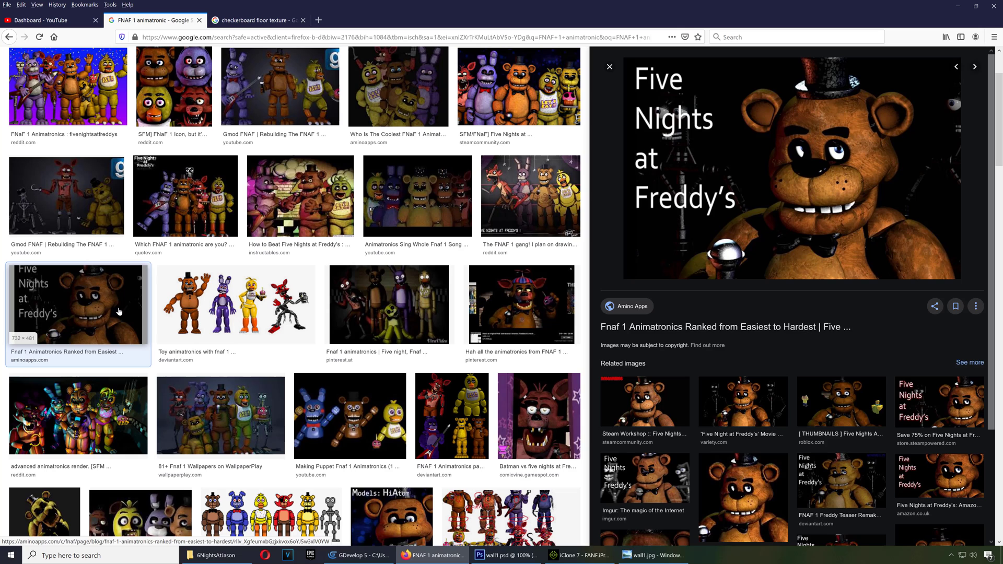
right_click(813, 202)
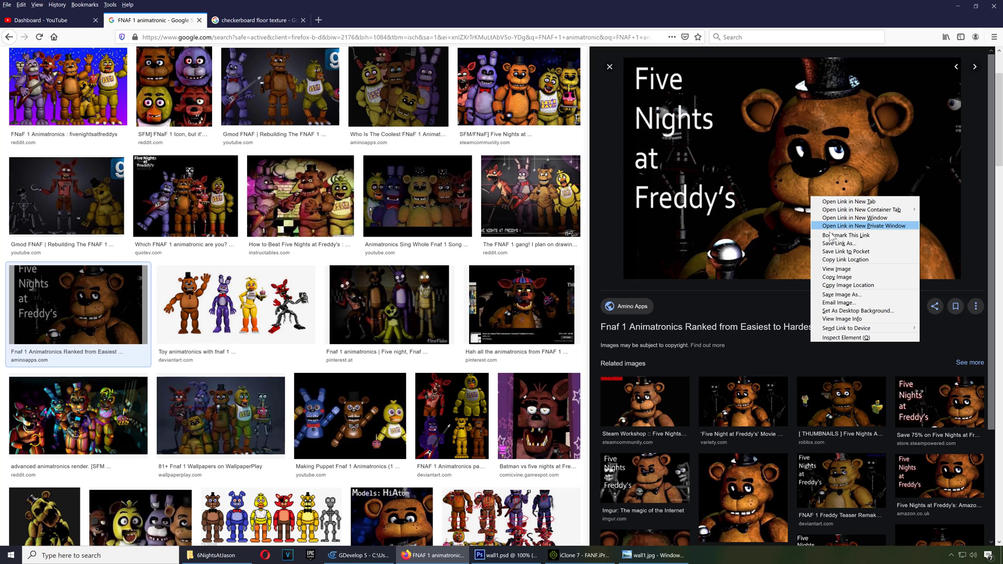
left_click(836, 276)
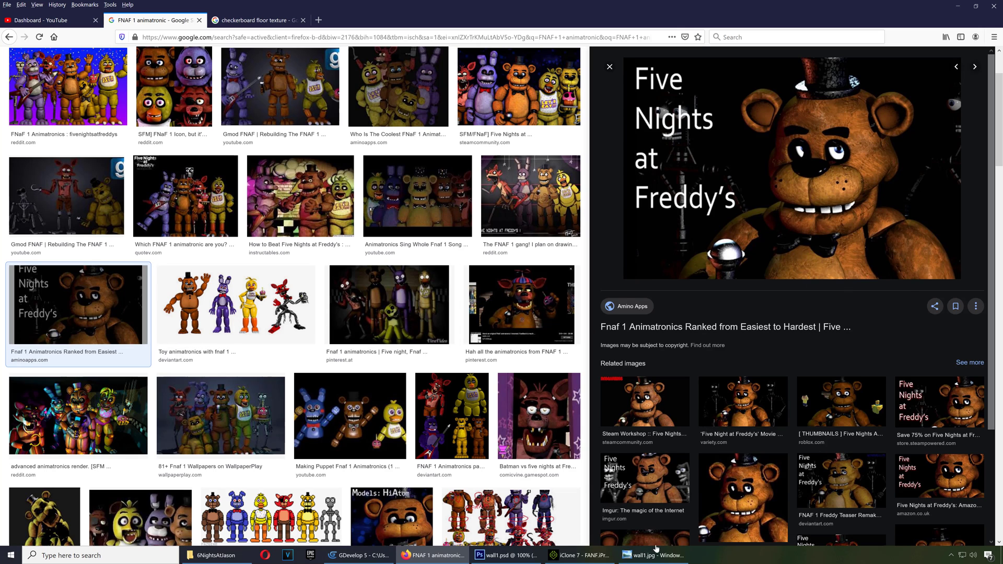
left_click(506, 555)
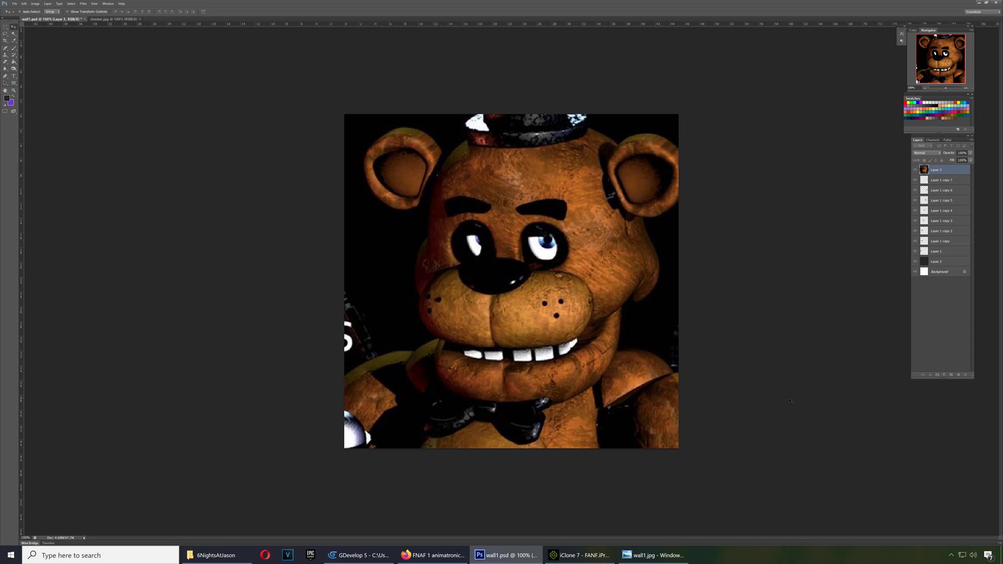
Save the image as JPEG freddy.jpg in 6NightsAtJason, then copy the file in Explorer
key("ctrl+shift+s")
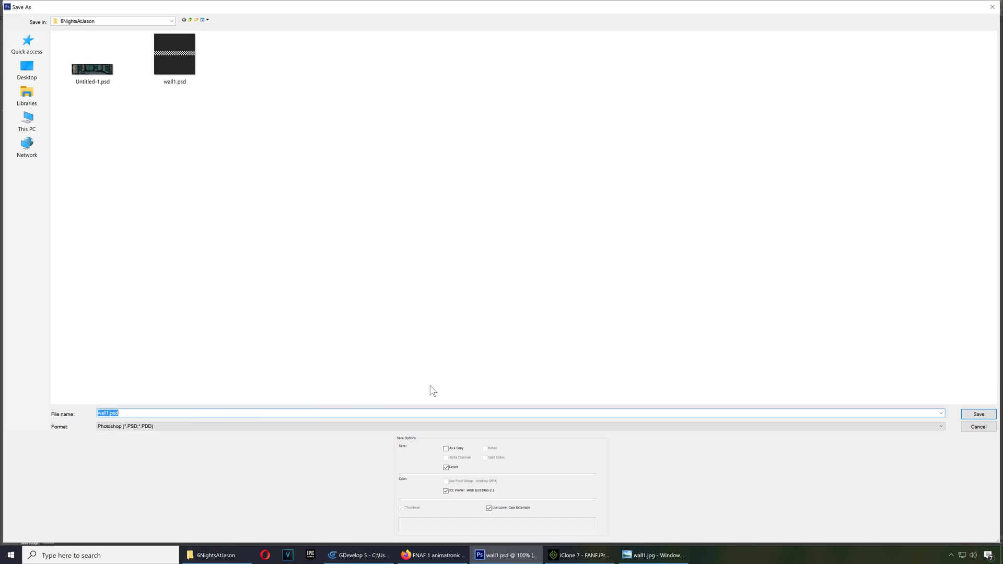
left_click(166, 427)
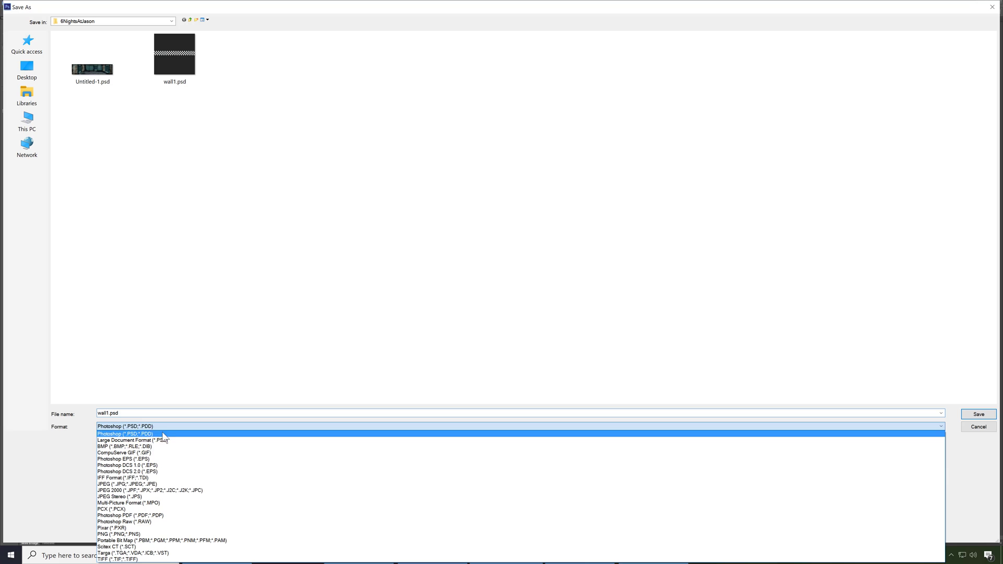
left_click(134, 484)
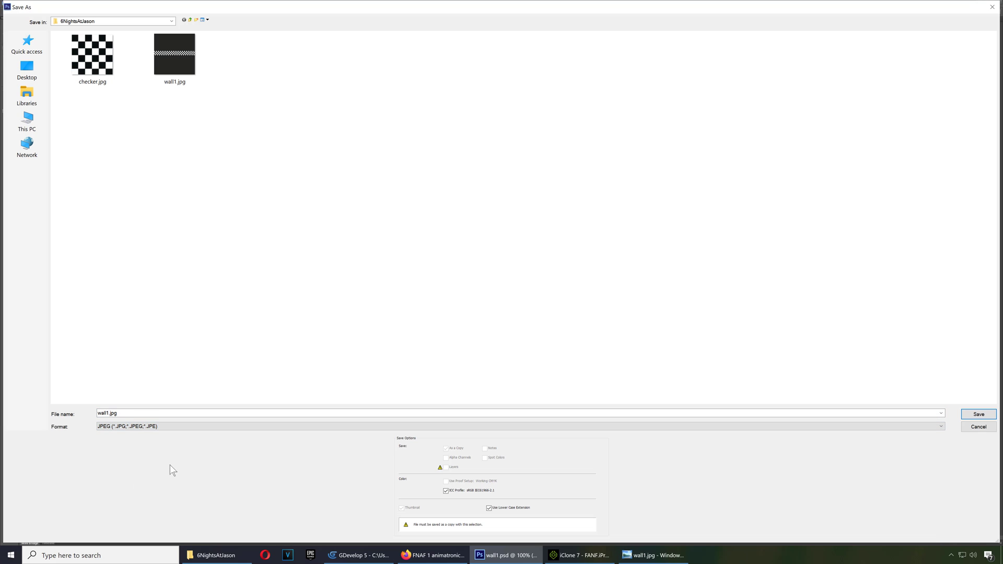
double_click(122, 414)
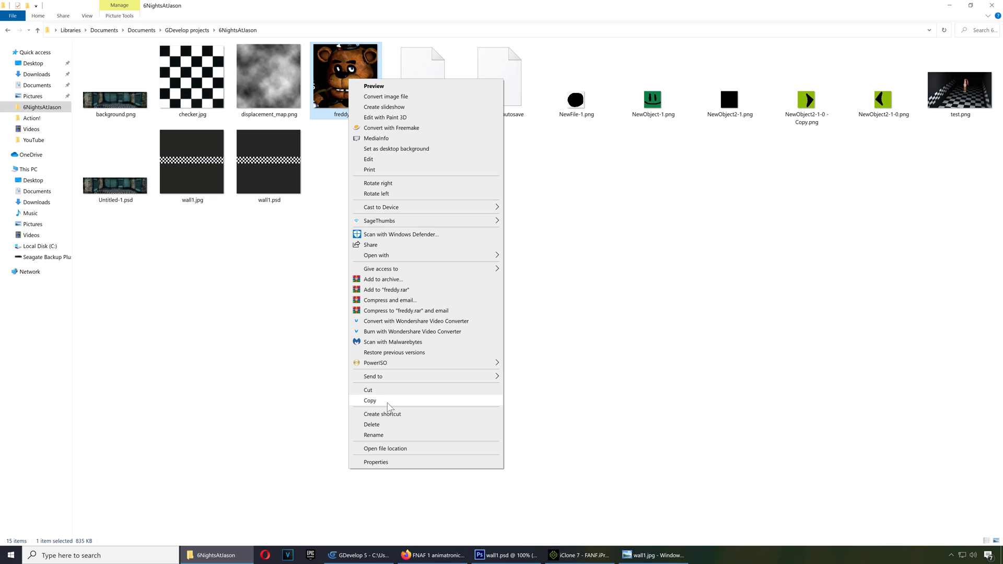
left_click(387, 403)
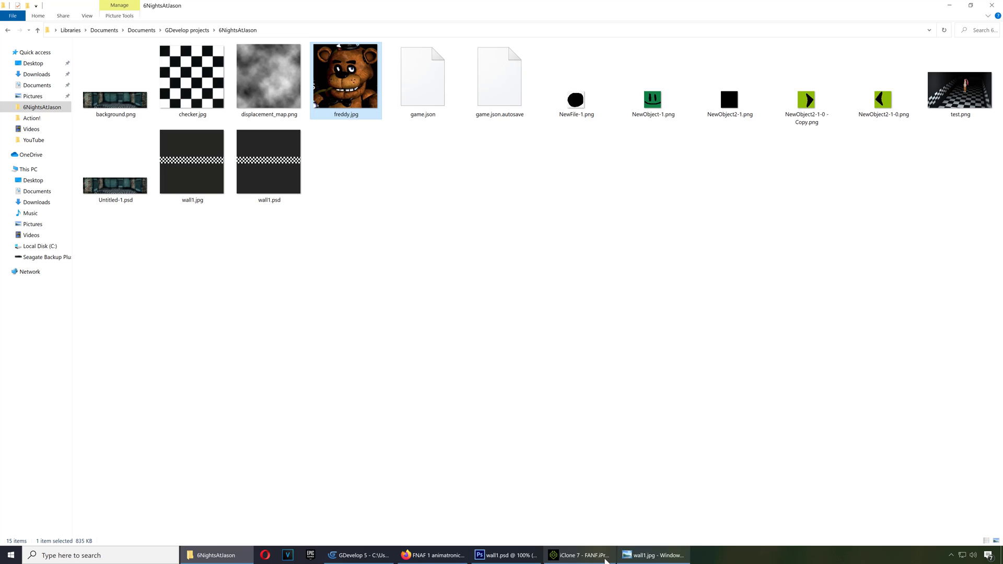
Paste freddy.jpg into the Custom 2D Background list and drop it onto the wall poster
left_click(585, 558)
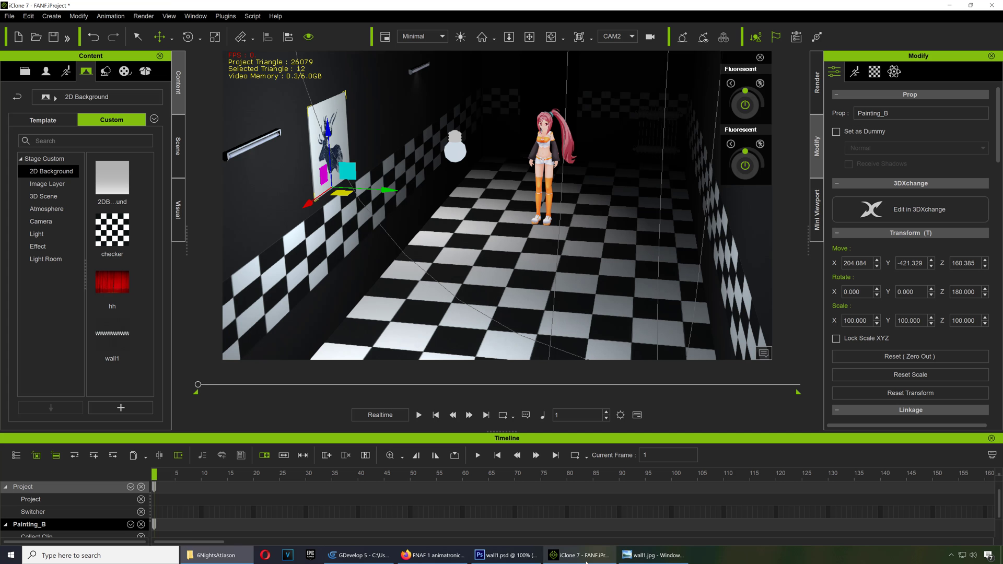
right_click(139, 384)
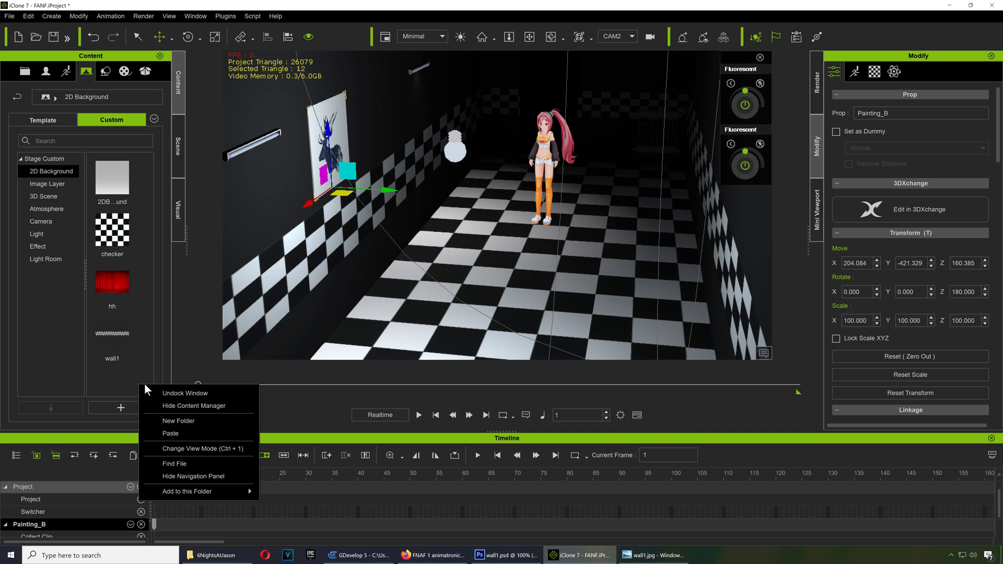
left_click(164, 433)
mouse_move(115, 303)
left_mouse_down()
mouse_move(337, 159)
mouse_move(332, 150)
left_mouse_up()
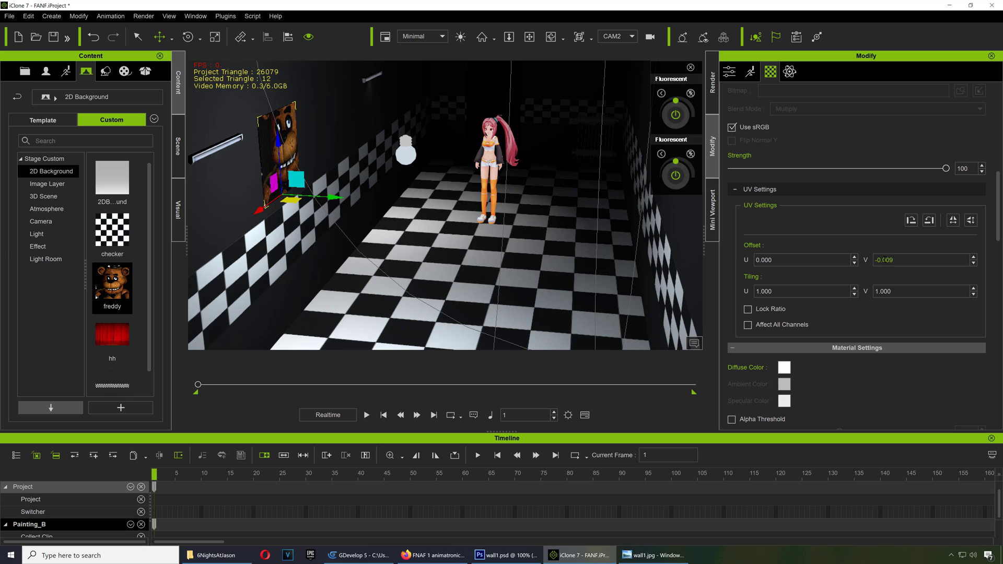
Set the poster texture's UV Offset V to -0.200
left_click_drag(882, 260, 901, 260)
type("2")
left_click(896, 292)
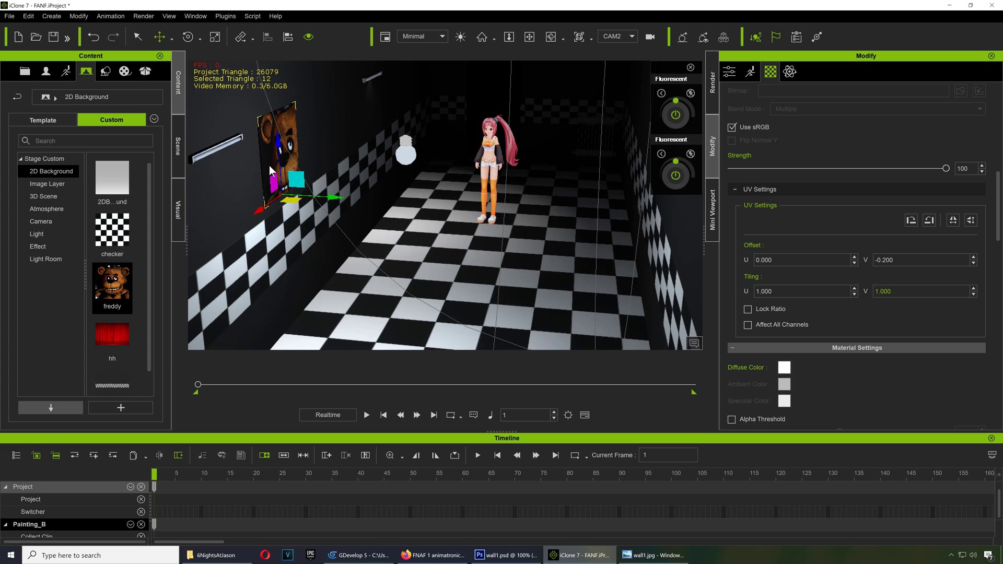
Open freddy.jpg in Photoshop and paint Freddy's eyes solid black with the Brush
key("alt+Tab")
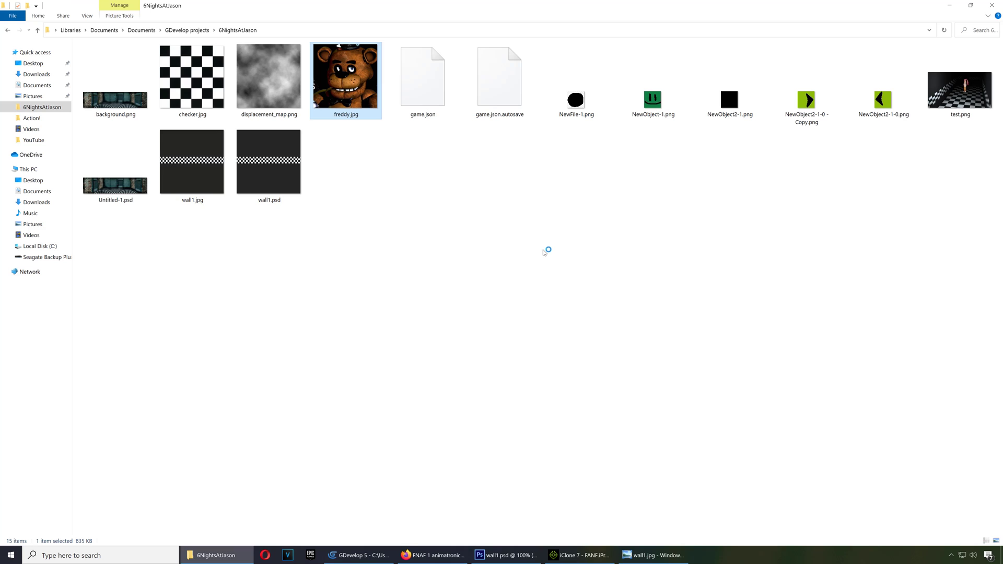
key("alt+Tab")
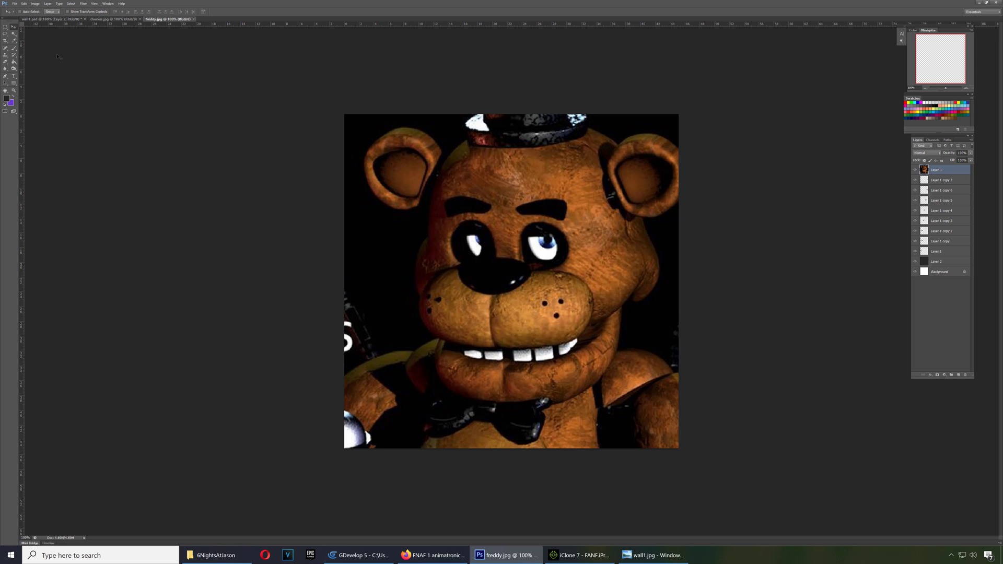
left_click(13, 48)
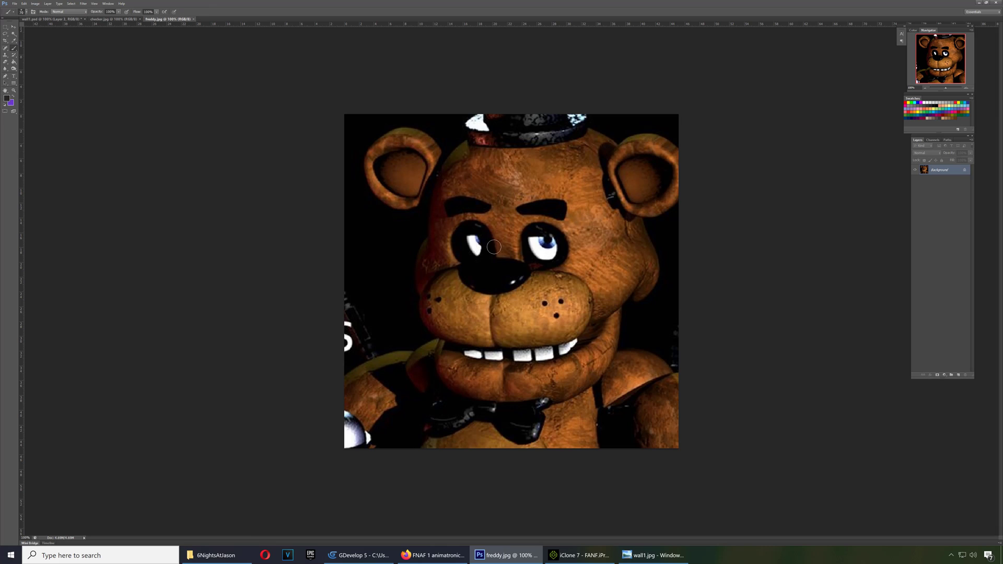
key("i")
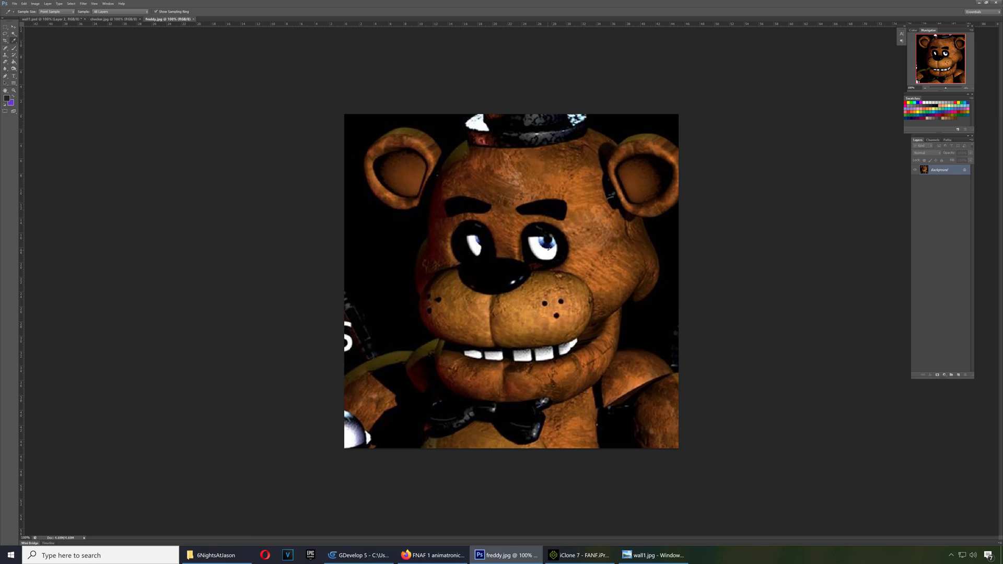
Re-save the edited image as JPEG, replacing the existing freddy.jpg
key("ctrl+shift+s")
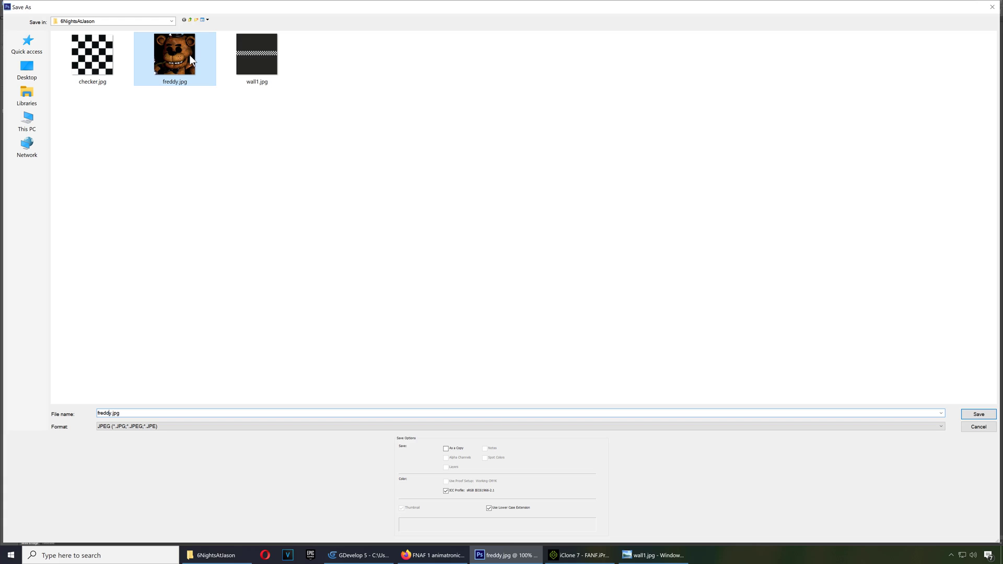
key("Return")
left_click(492, 197)
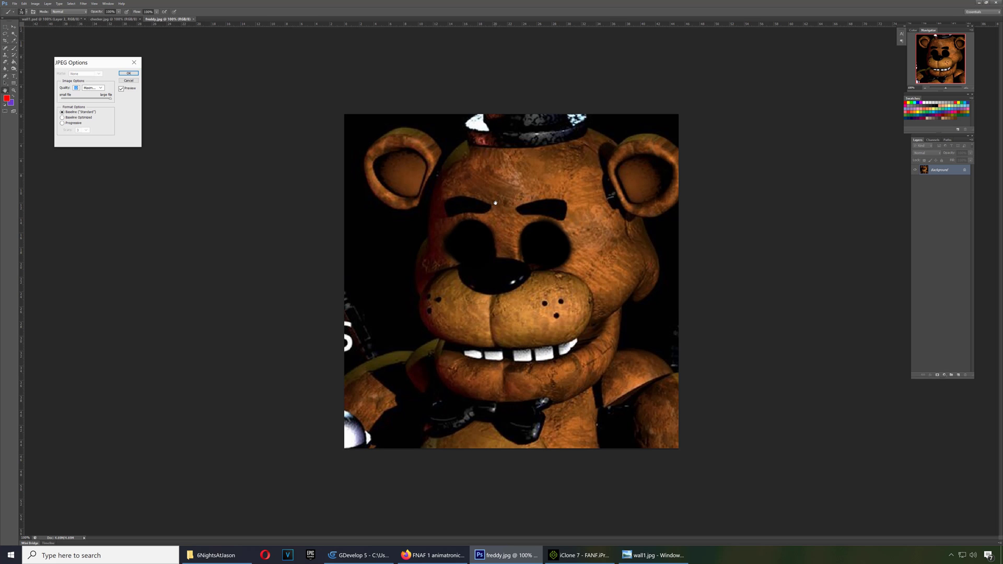
left_click(129, 73)
left_click(579, 555)
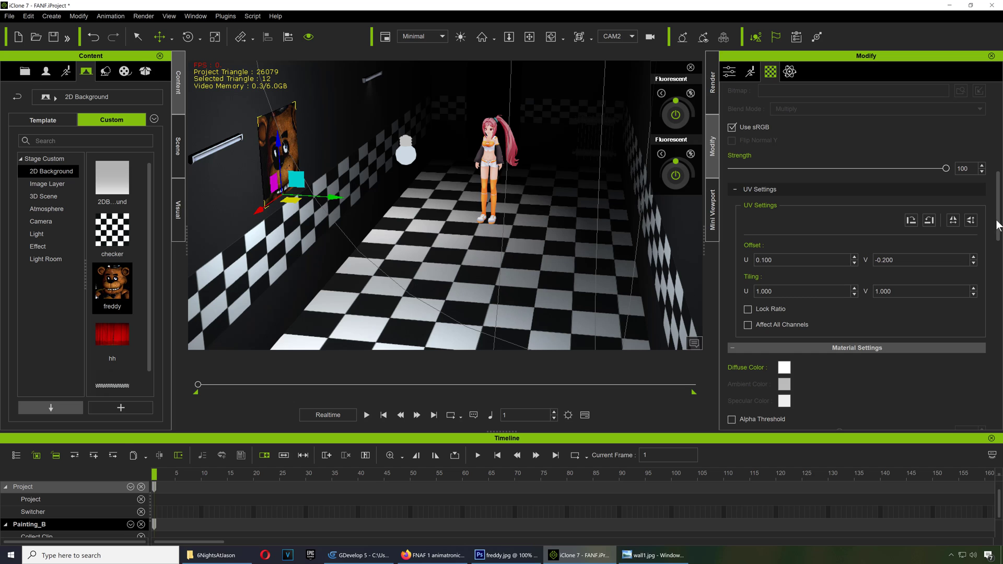
Load the updated freddy.jpg into the poster's Base Color slot
left_click_drag(998, 226, 999, 152)
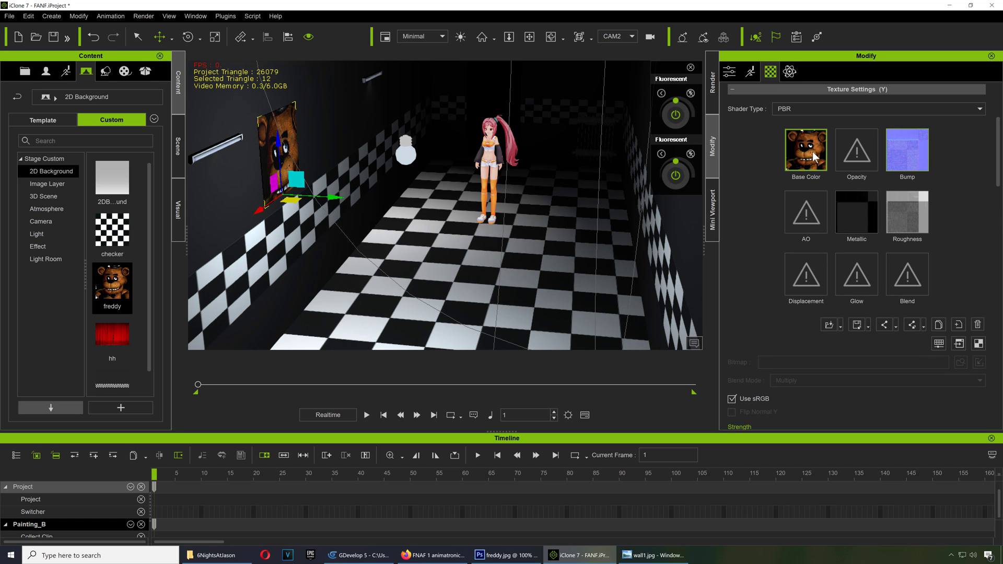
double_click(815, 157)
double_click(251, 81)
Select Kanon and move her forward toward the camera
left_click(473, 204)
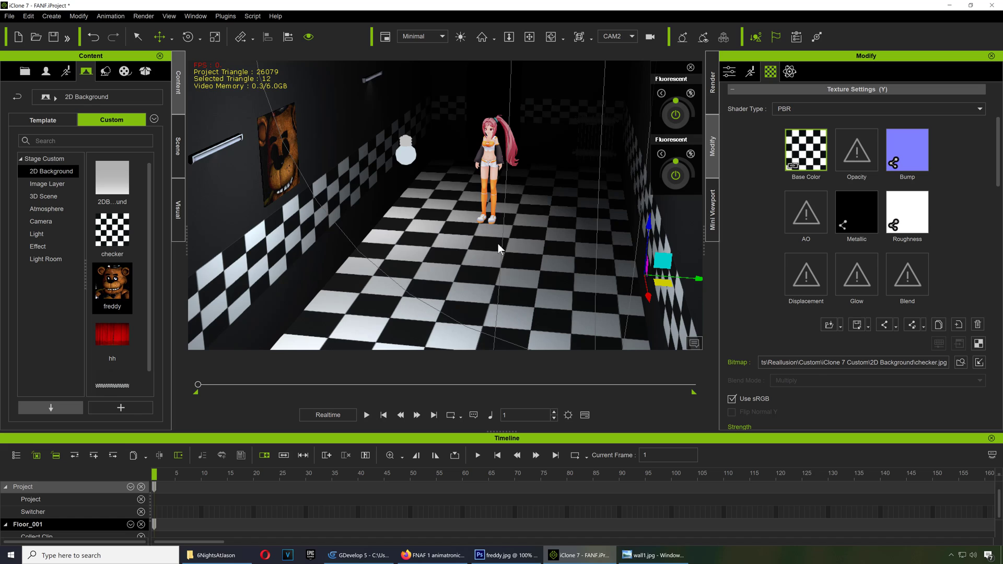
left_click(492, 165)
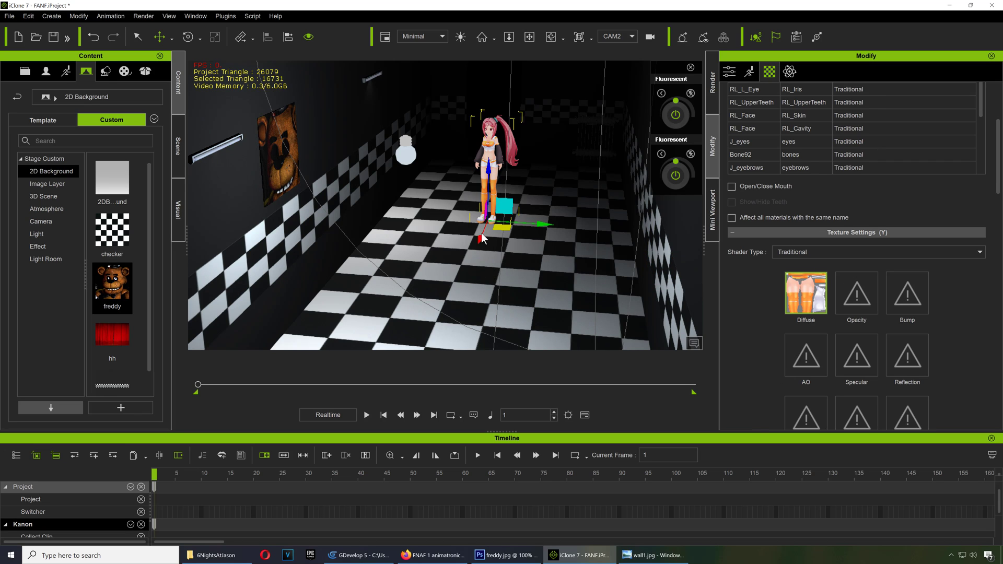
left_click_drag(465, 278, 428, 362)
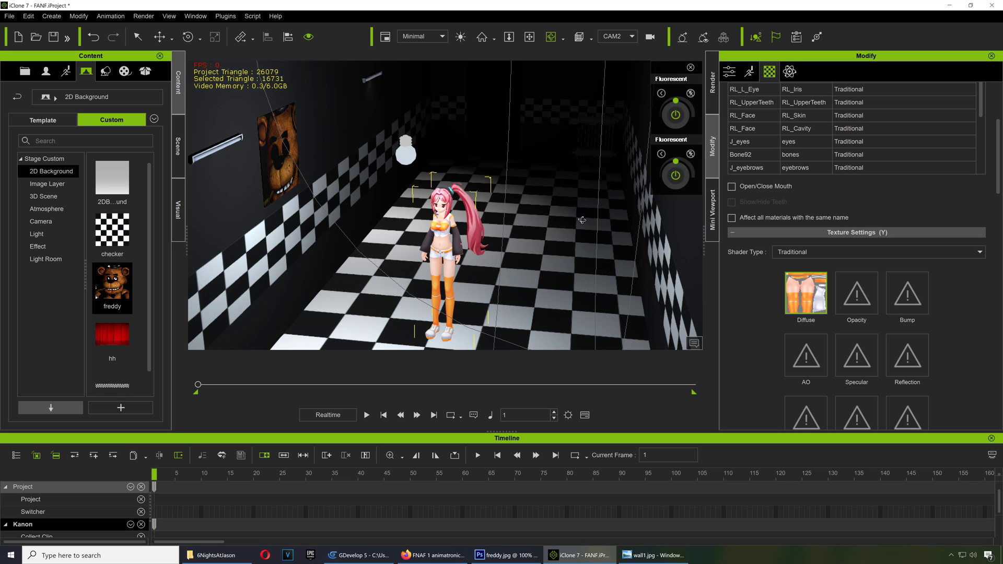
Render the current frame at HD 720p (1280x720) and export it as test.png
left_click(144, 16)
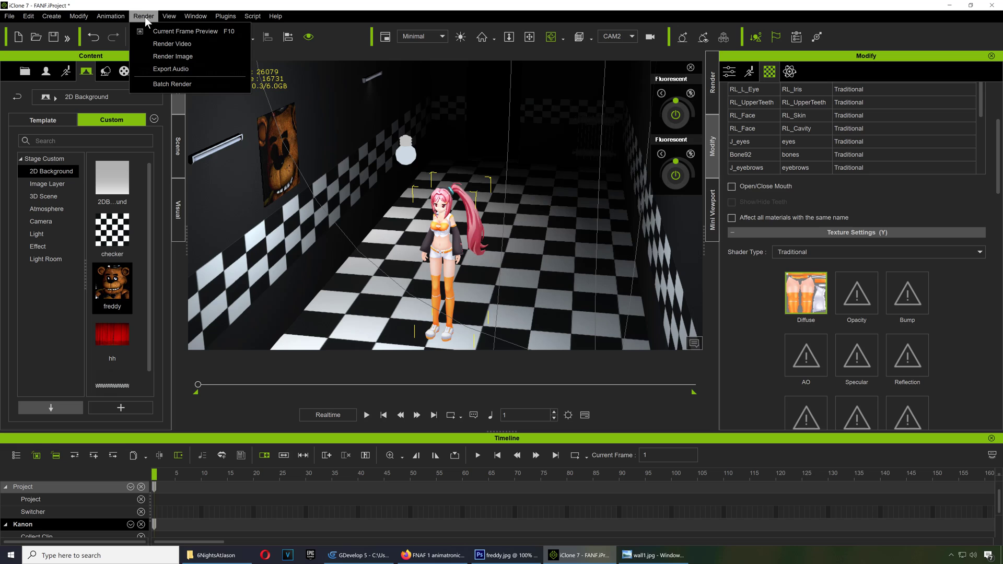
left_click(169, 56)
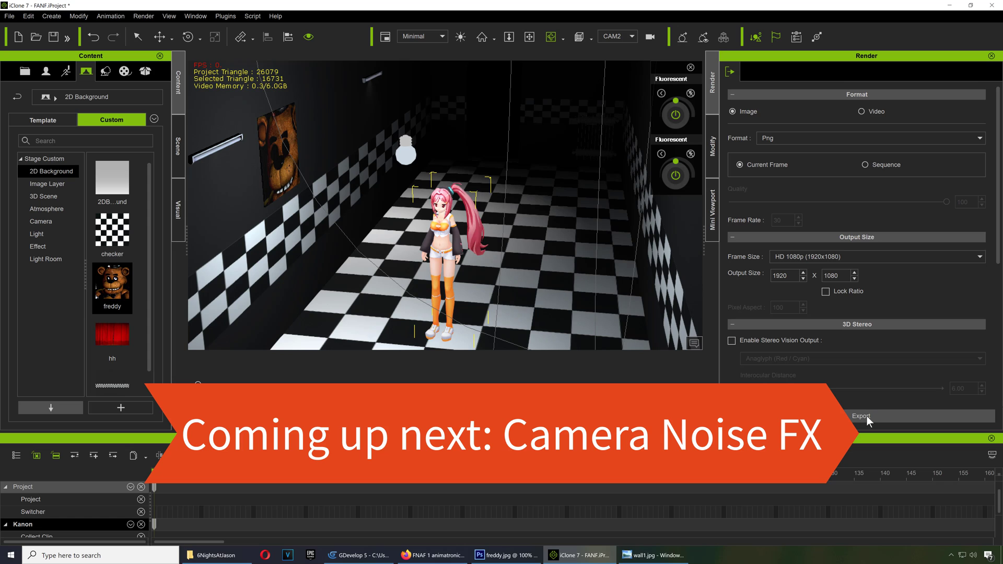
left_click(848, 256)
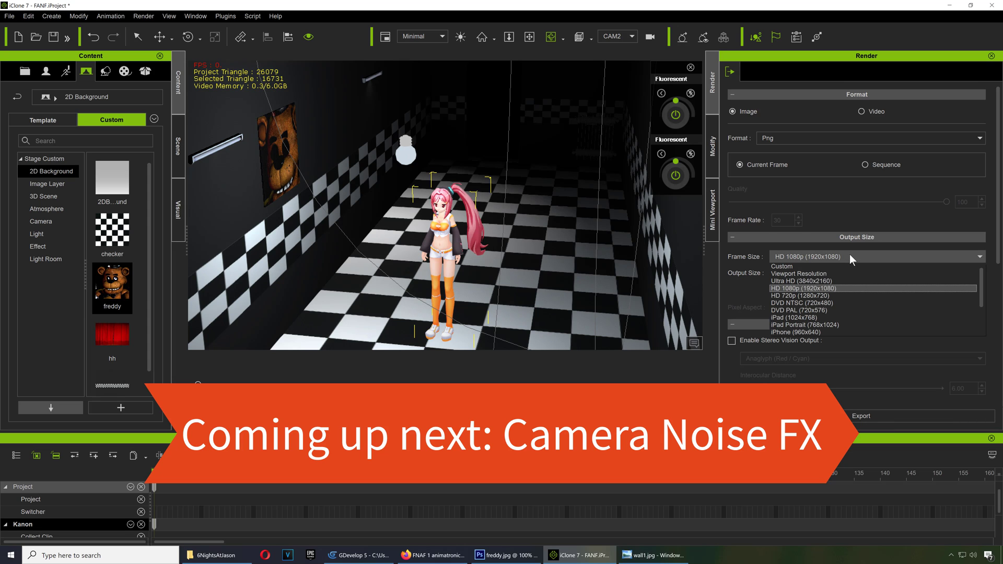
left_click(835, 296)
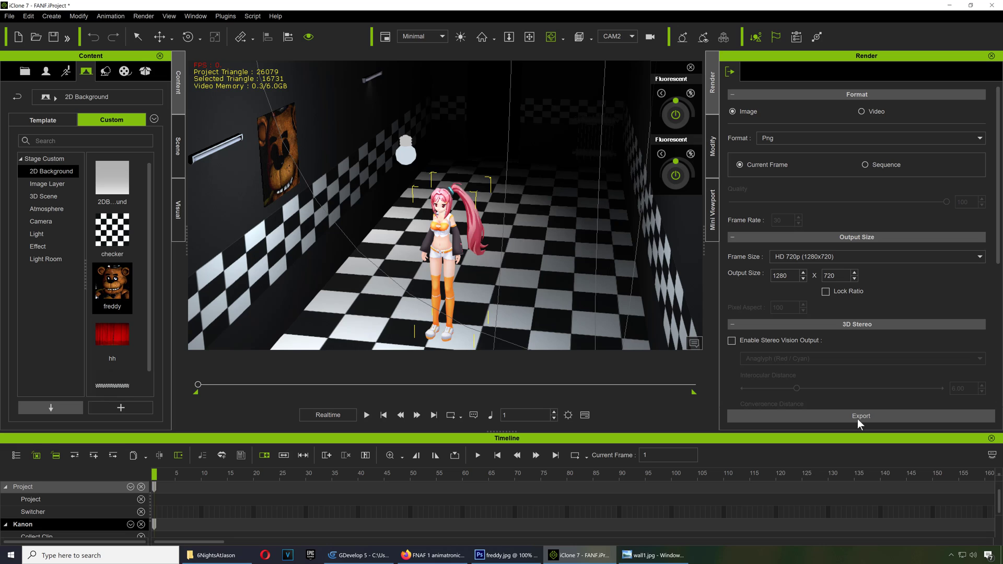
left_click(857, 418)
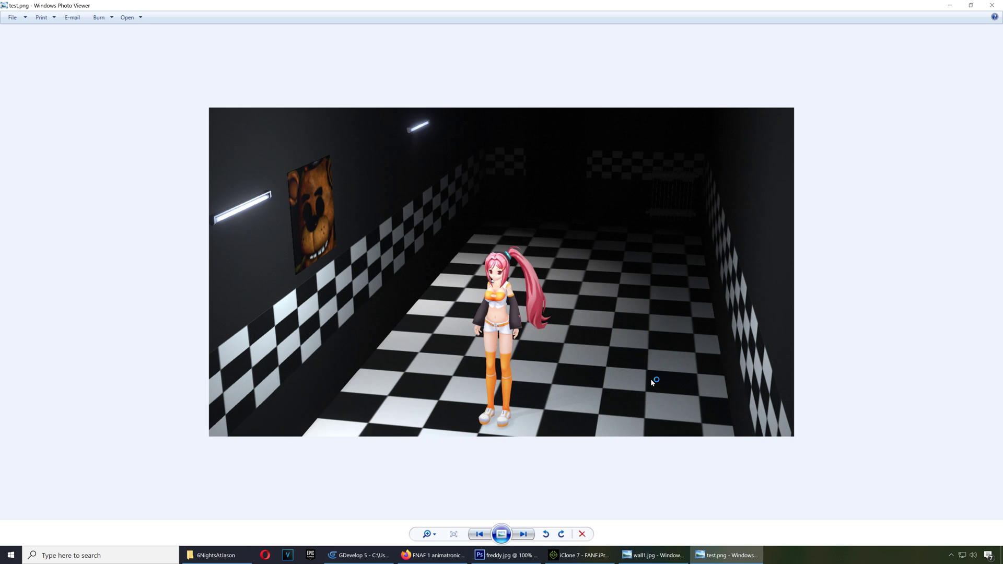